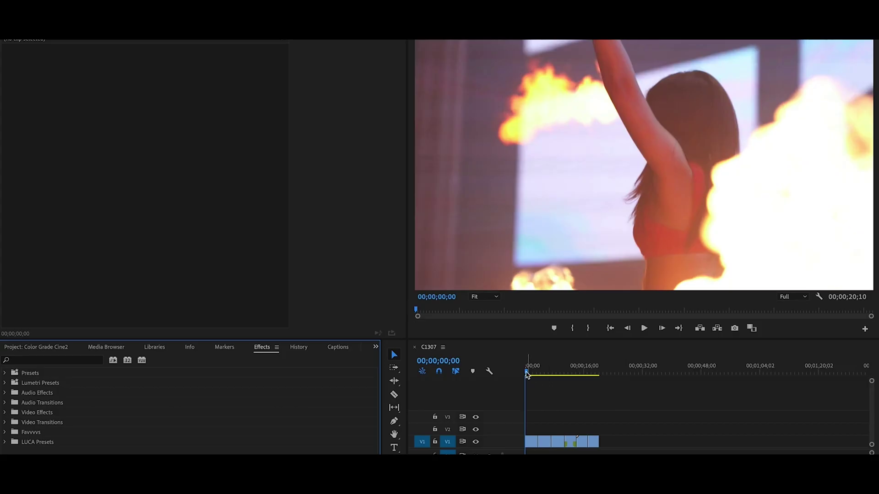
Scrub through the sequence to preview the shots, then return to the start.
left_click(526, 372)
left_click_drag(526, 372, 556, 372)
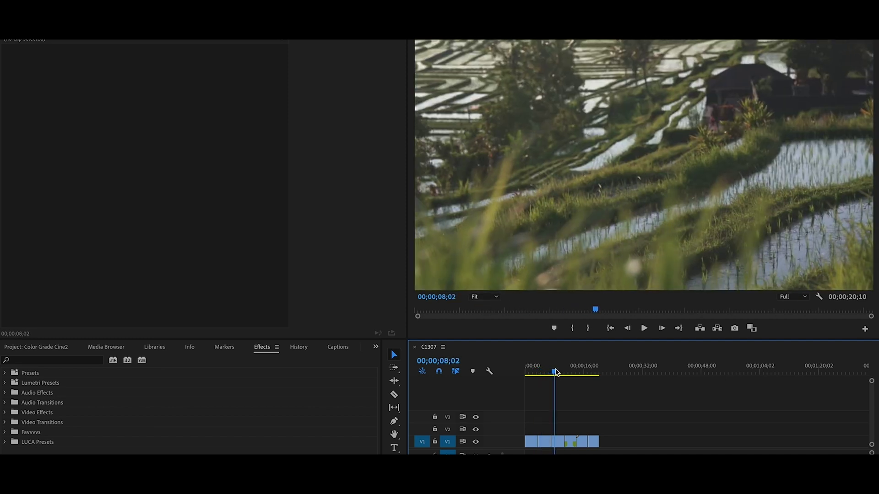
left_click(574, 372)
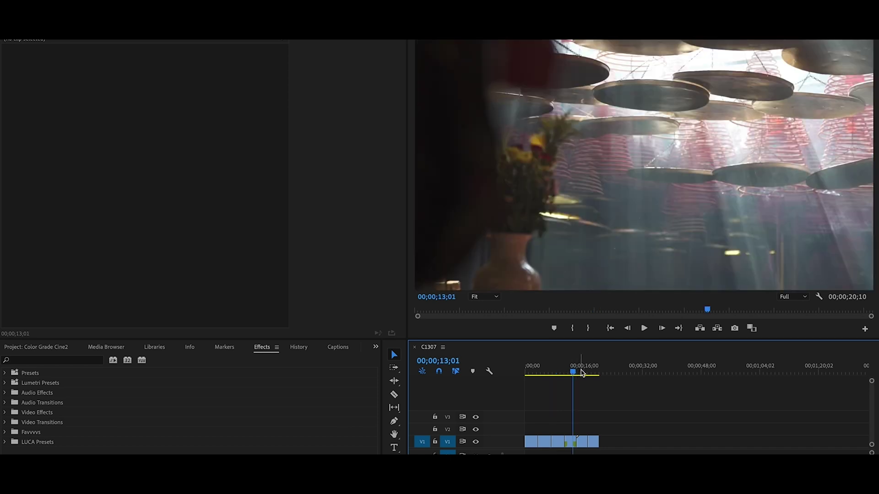
left_click(581, 372)
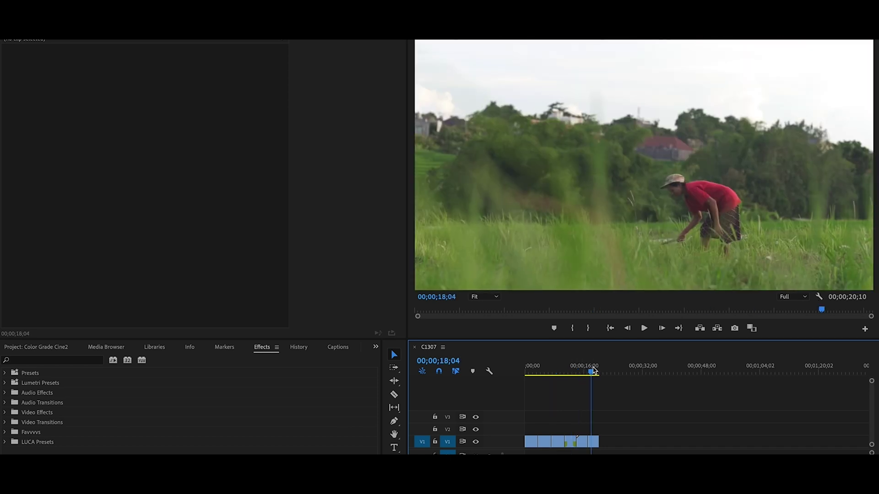
left_click_drag(592, 370, 526, 371)
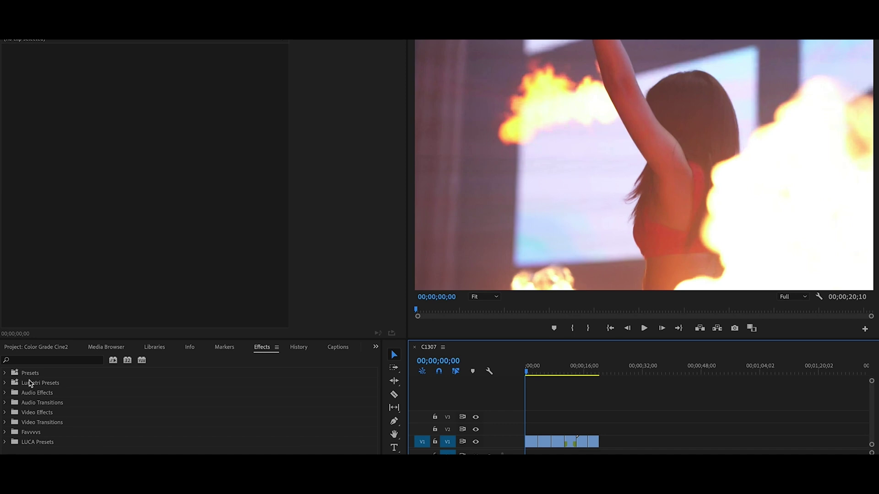
Search for Lumetri Color and apply it to all clips in the sequence.
left_click(42, 365)
type("lu")
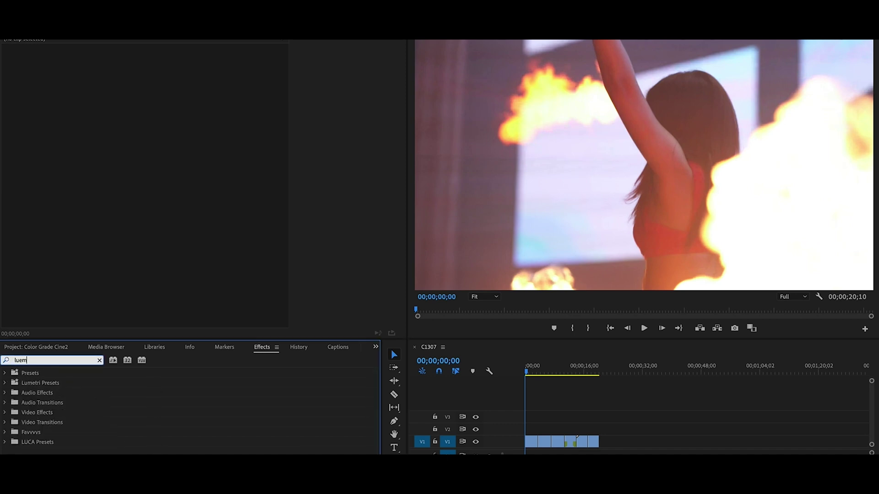
type("metri")
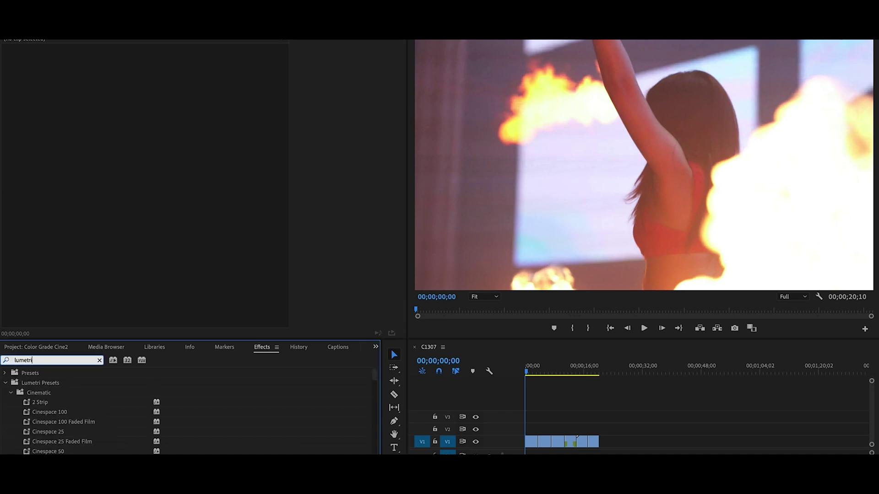
type(" color")
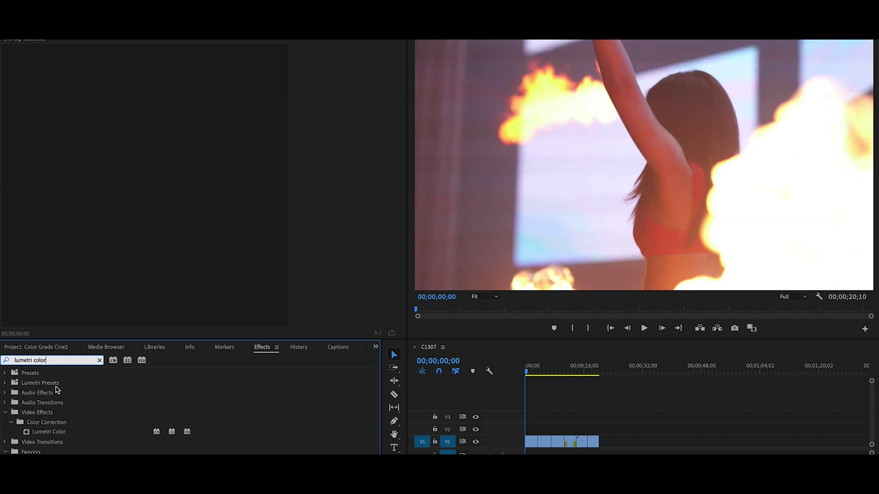
left_click_drag(63, 434, 540, 443)
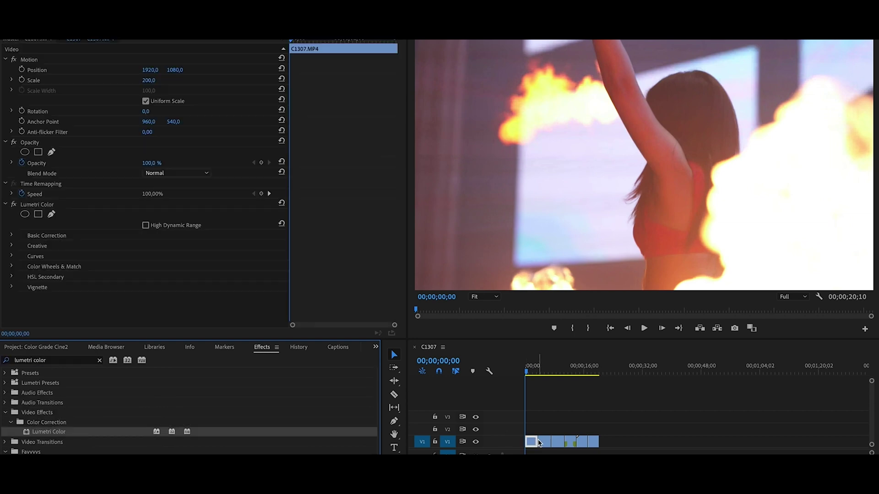
left_click(10, 414)
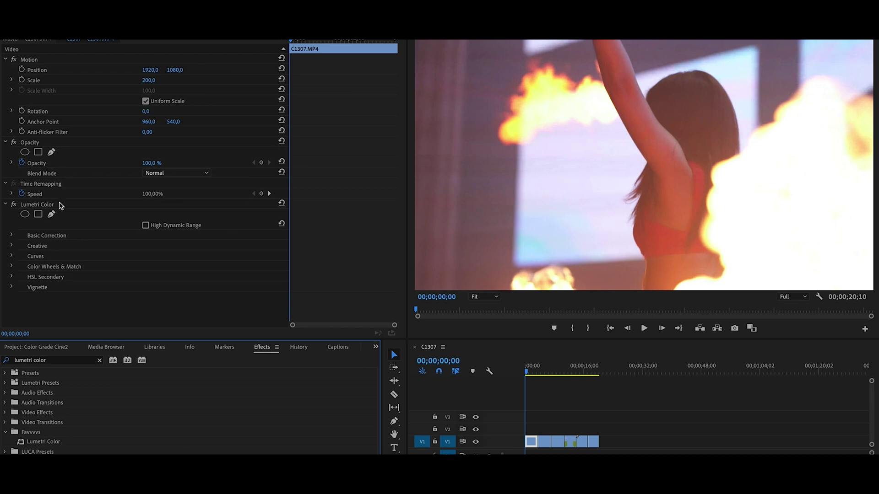
left_click_drag(609, 423, 549, 433)
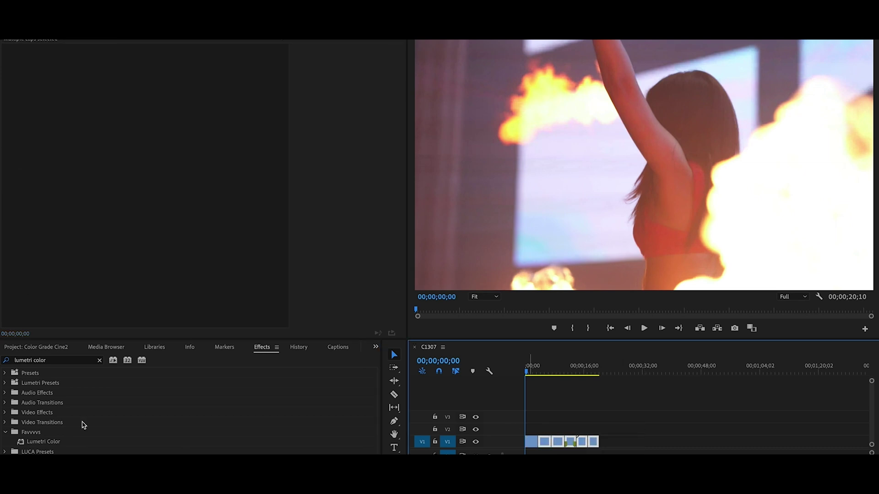
left_click(47, 442)
left_click_drag(582, 452, 566, 440)
Inspect the first clip's Lumetri basic correction settings, then delete Lumetri Color from it.
left_click(99, 360)
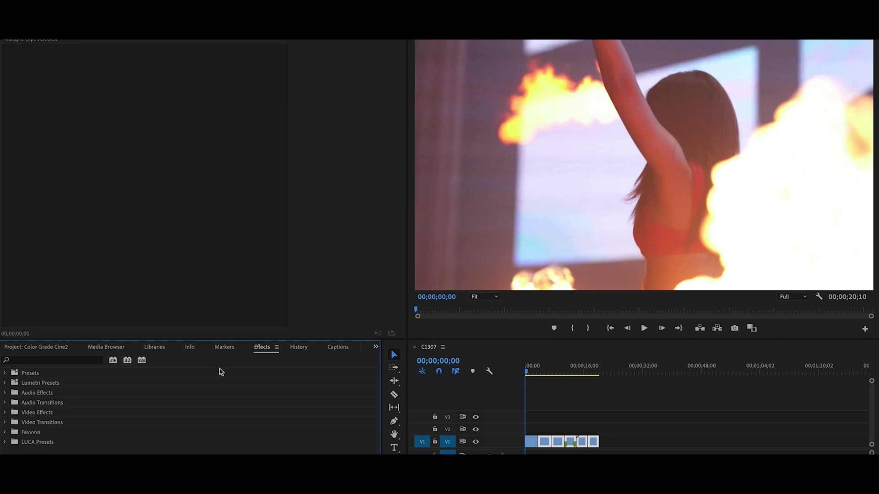
left_click_drag(532, 371, 536, 414)
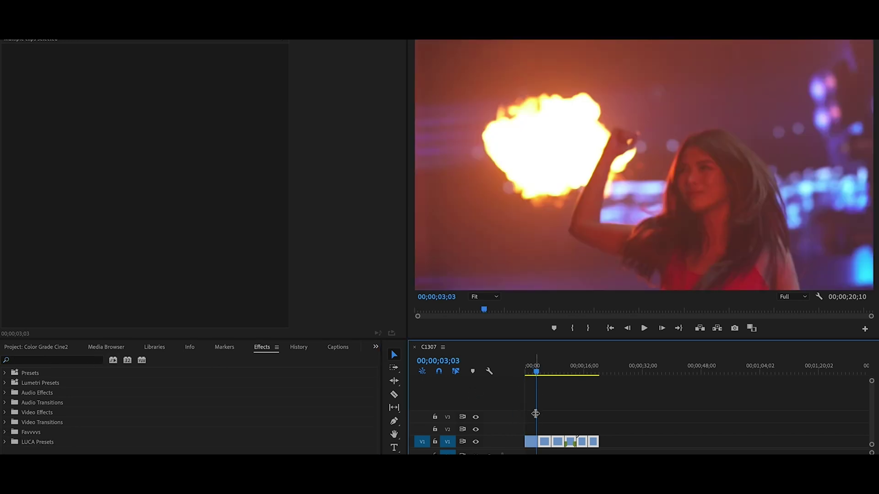
left_click(534, 443)
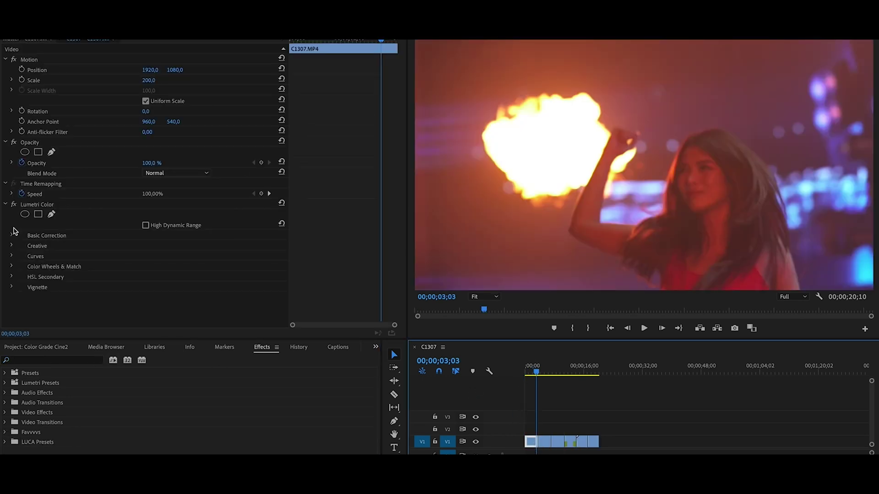
left_click(12, 235)
scroll(124, 290, "down", 2)
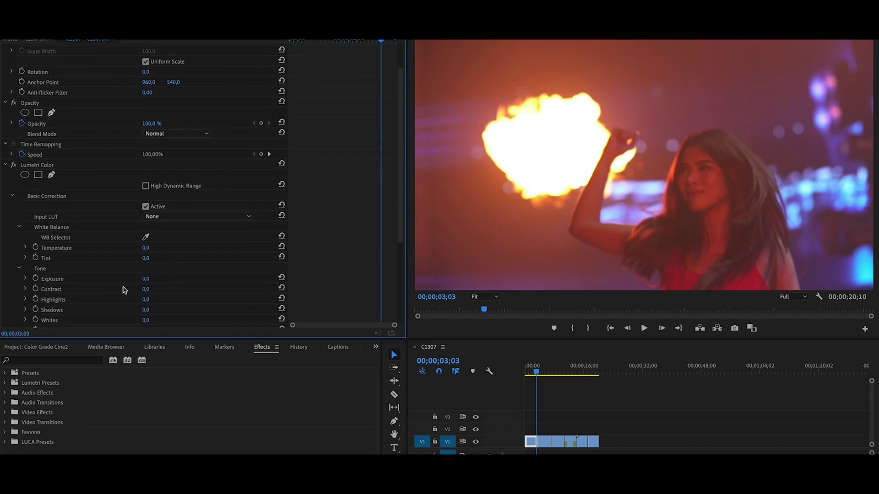
left_click(13, 197)
key("Delete")
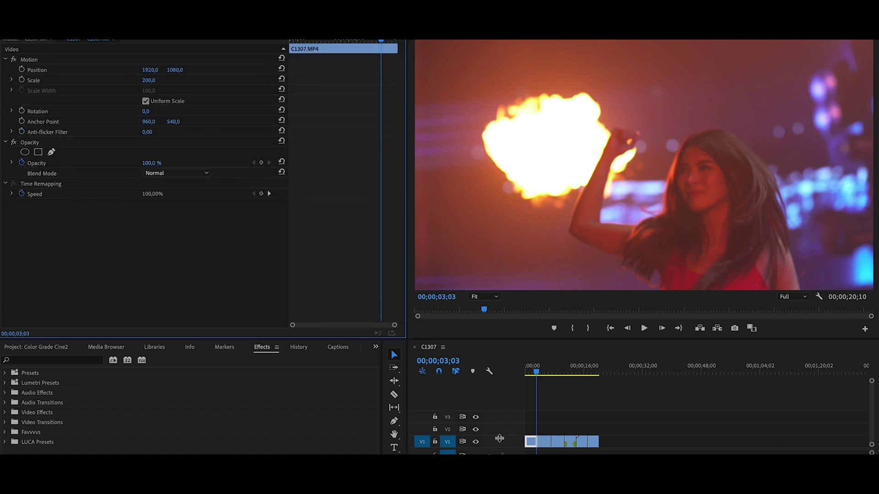
Apply the LUCA Presets' Color Correct YT preset to every clip on V1.
left_click(5, 443)
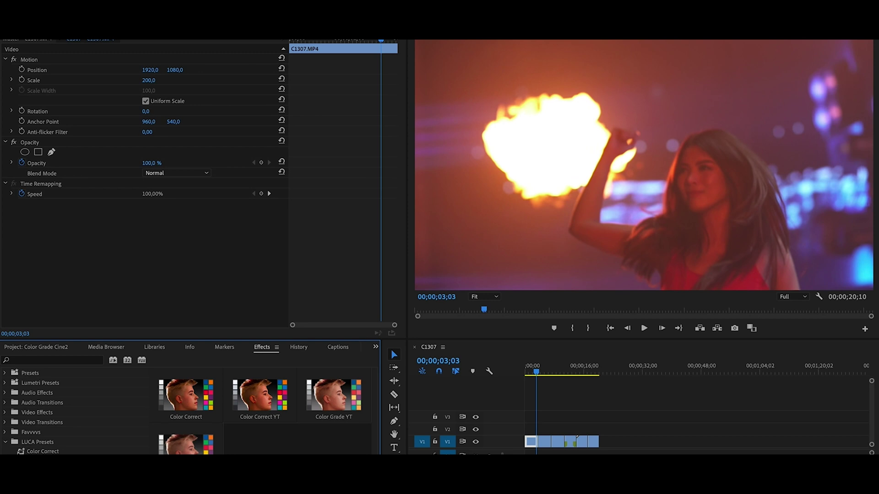
left_click(260, 396)
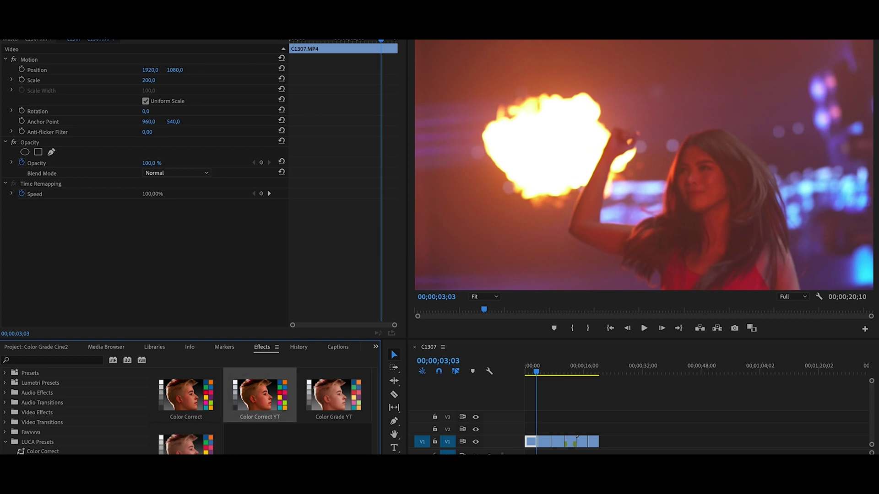
left_click_drag(649, 430, 530, 439)
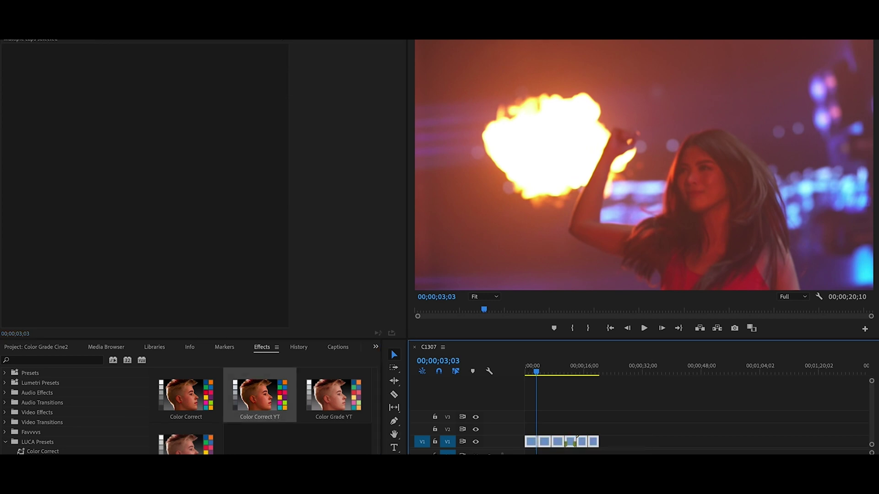
left_click_drag(260, 396, 532, 442)
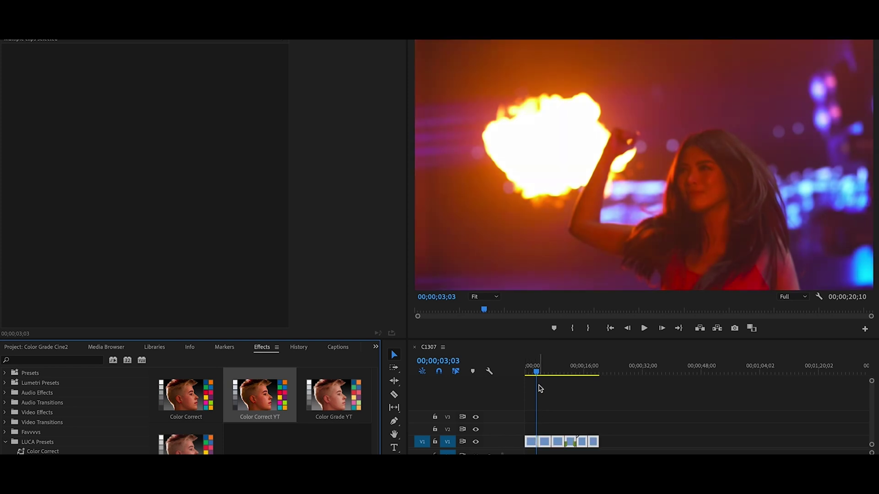
left_click_drag(538, 371, 530, 373)
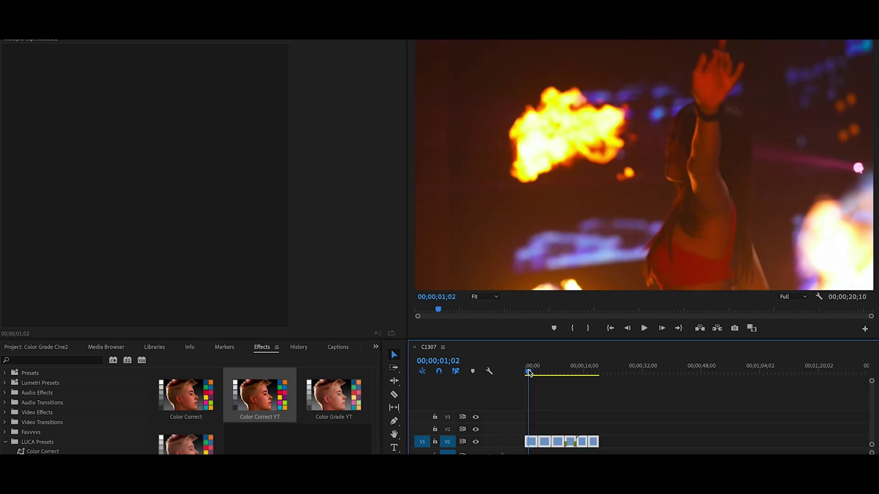
Raise the first clip's Lumetri Highlights to 57, then select the green boat clip.
left_click(531, 442)
scroll(237, 226, "down", 1)
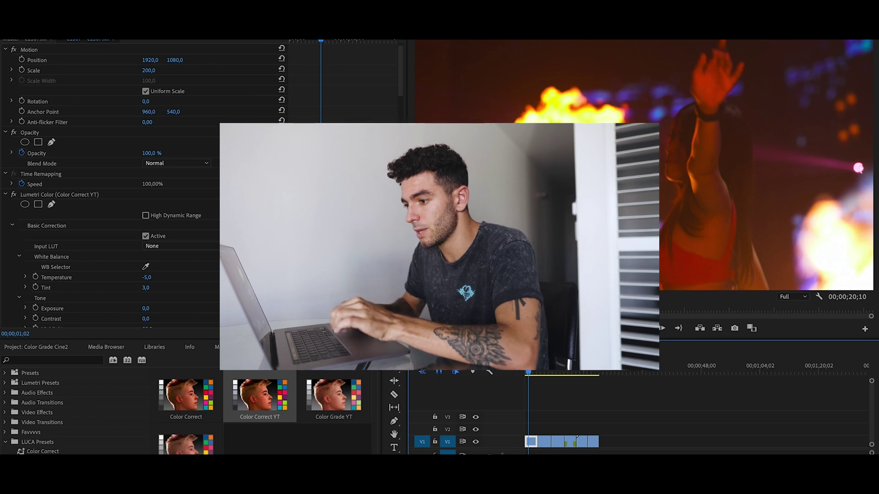
scroll(127, 287, "down", 3)
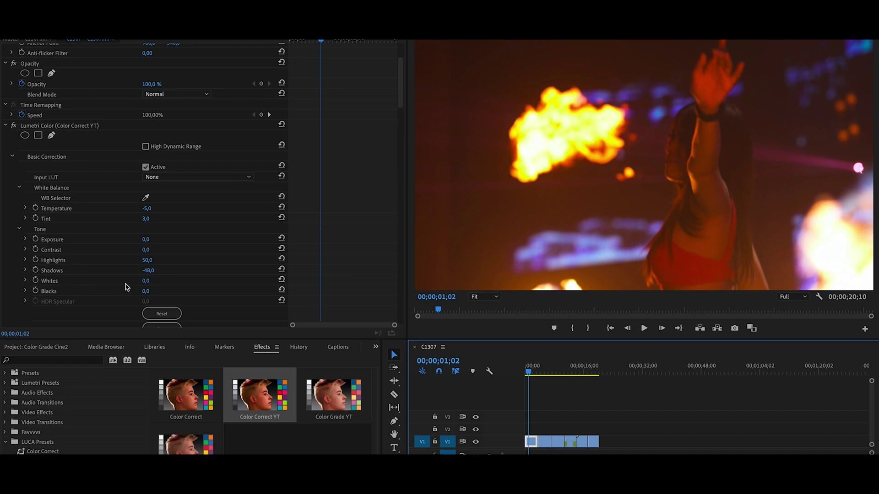
scroll(192, 243, "down", 1)
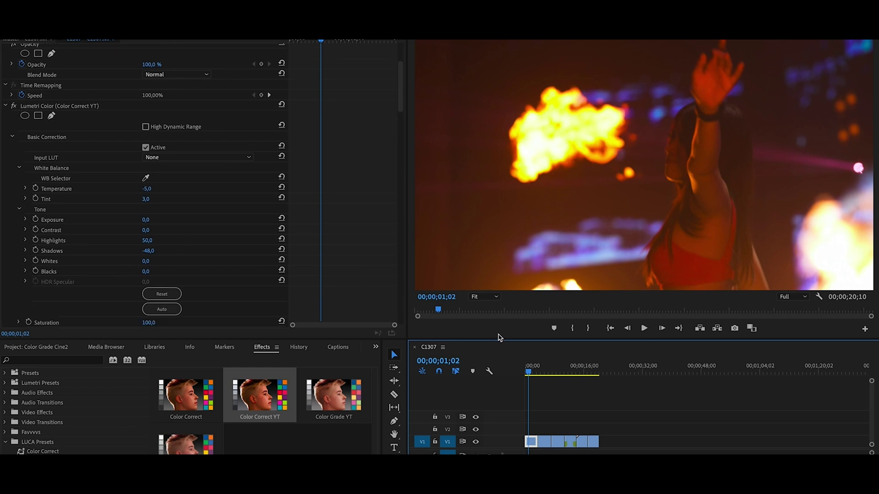
left_click_drag(529, 368, 533, 368)
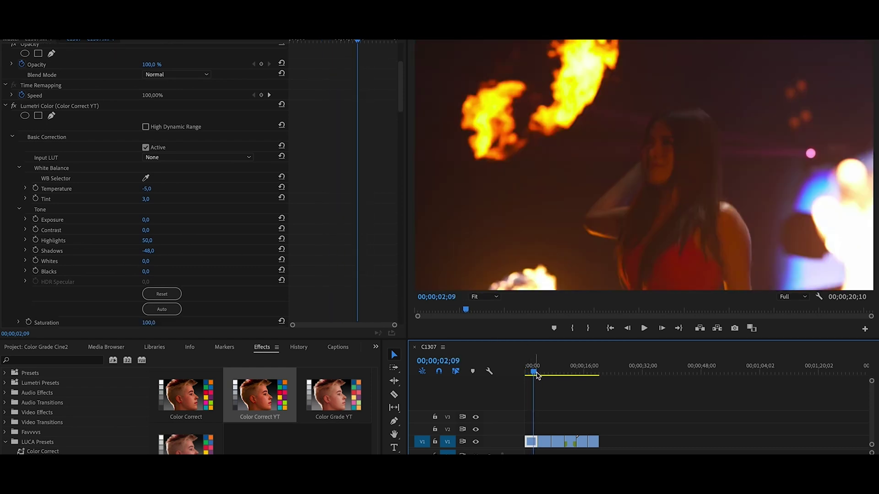
scroll(328, 281, "down", 1)
scroll(178, 270, "down", 3)
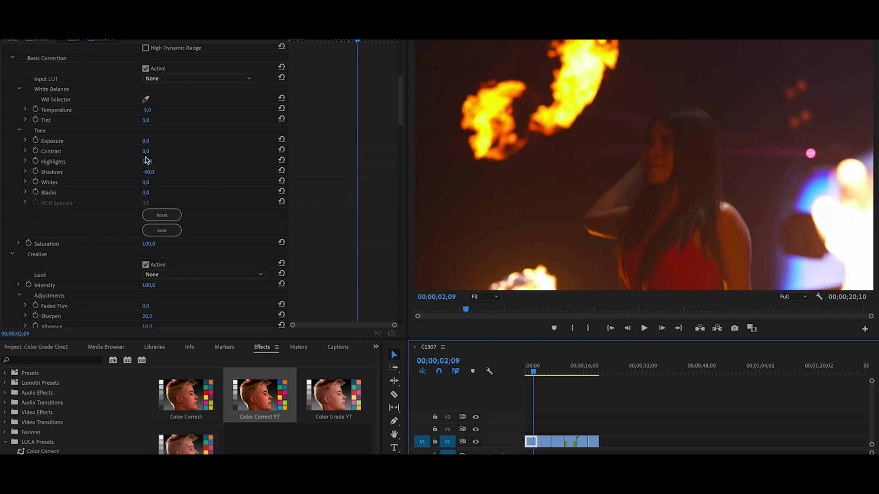
left_click_drag(147, 160, 148, 161)
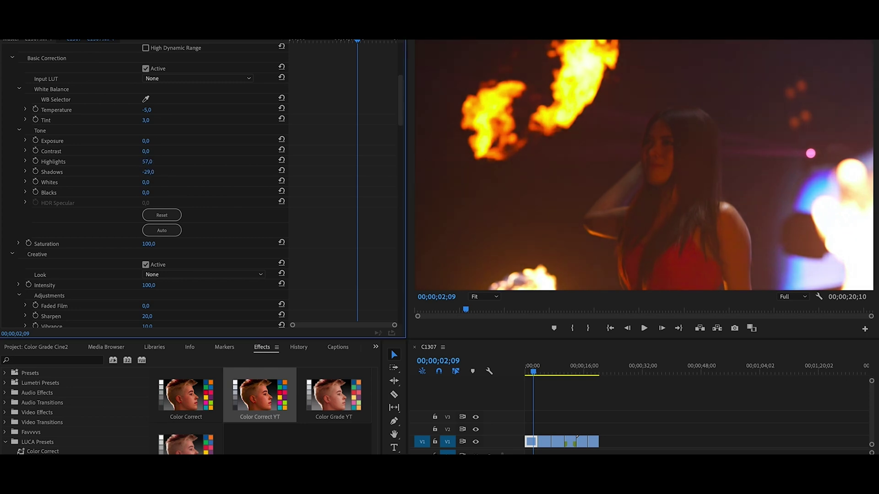
left_click_drag(535, 373, 548, 372)
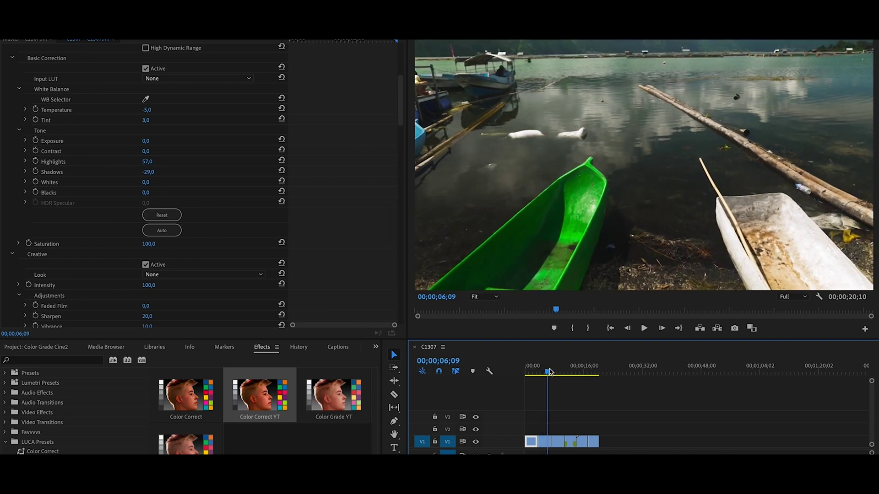
left_click(544, 442)
Toggle the boat clip's Lumetri grade off and on to compare, and review the sequence.
left_click(14, 204)
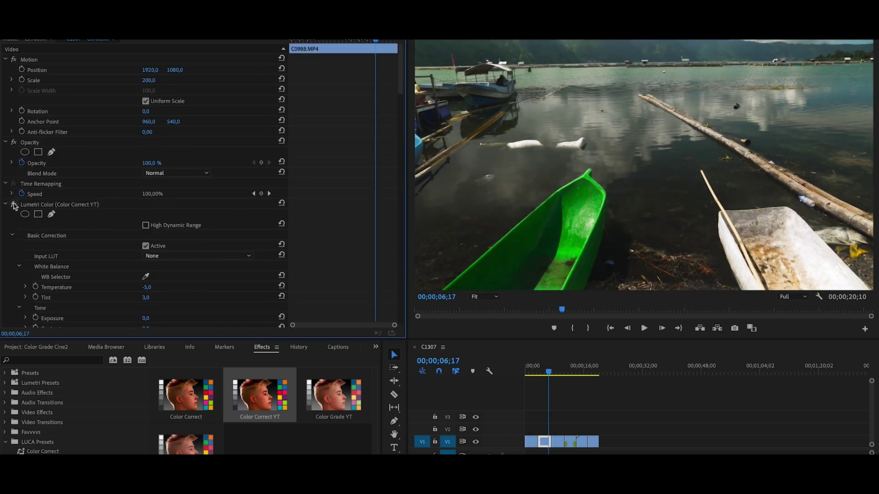
left_click(14, 204)
left_click(14, 204)
left_click_drag(563, 376, 594, 373)
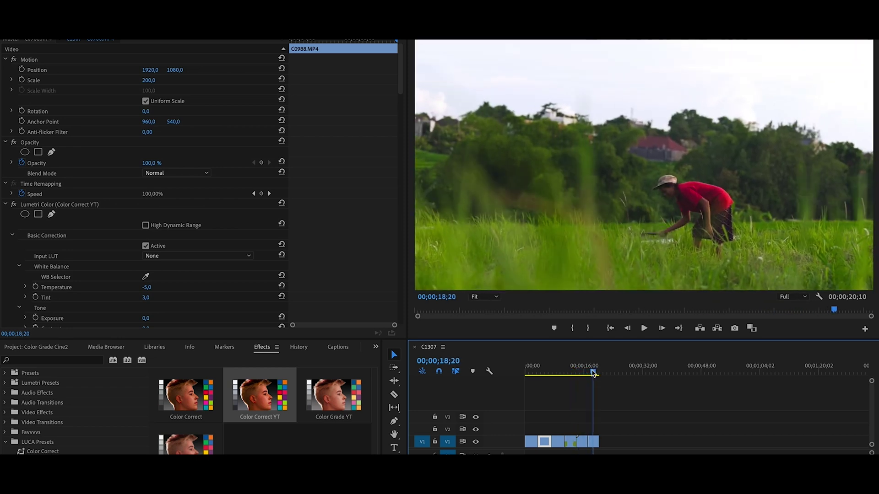
left_click_drag(593, 373, 583, 373)
Set the fish-cutting clip's Exposure to 0.5, Highlights to 71 and Temperature to -10.
left_click(581, 442)
scroll(307, 251, "down", 2)
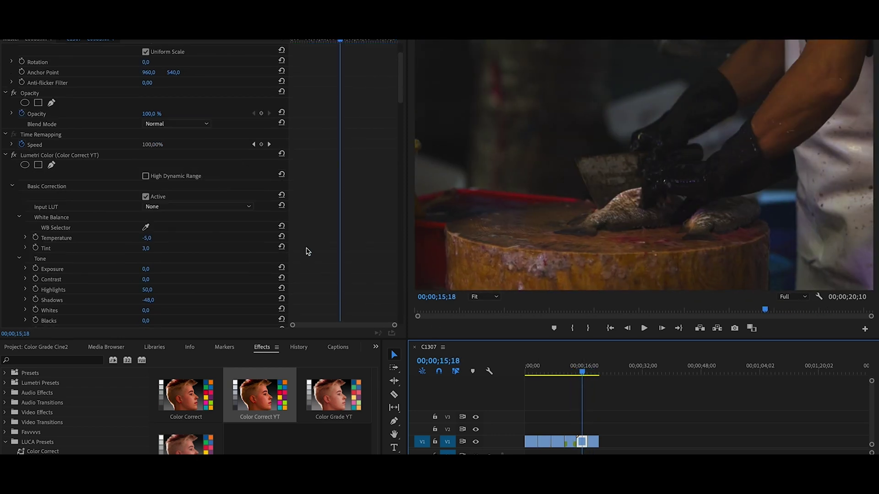
left_click(147, 270)
type("0,5")
key("Return")
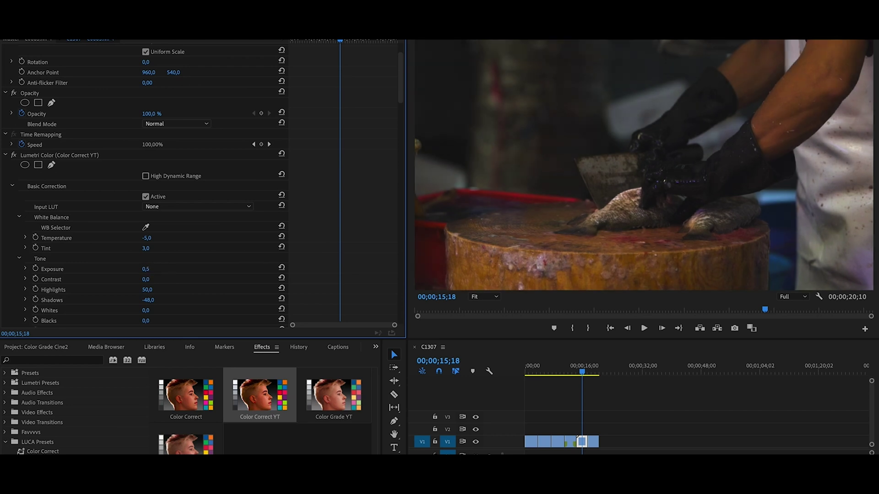
key("ctrl+z")
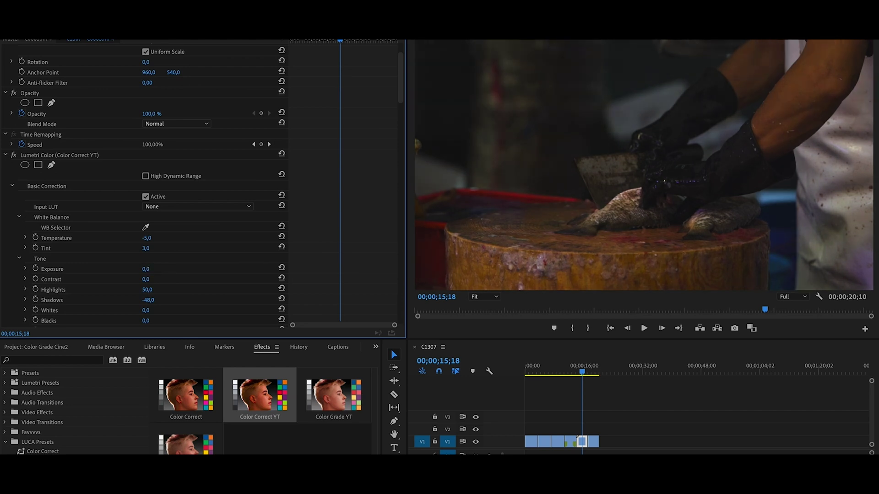
left_click_drag(151, 289, 170, 290)
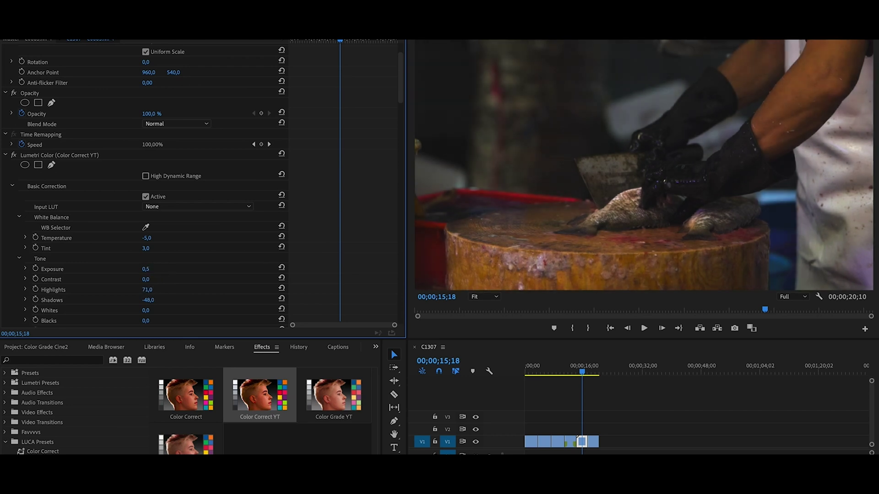
left_click(148, 238)
type("-10")
key("Return")
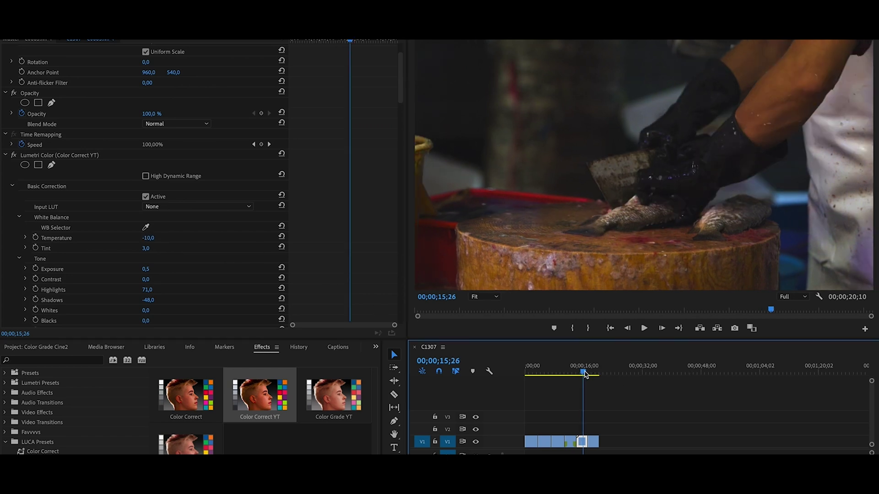
left_click_drag(582, 371, 535, 368)
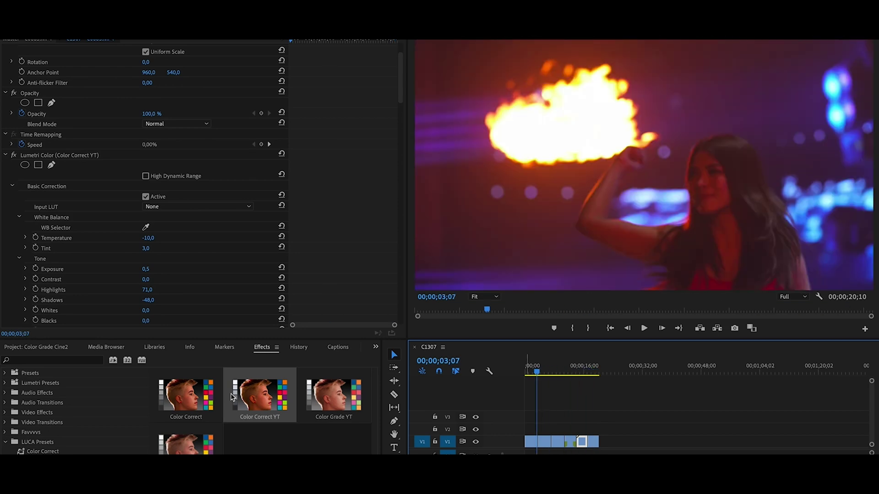
Create a 3840×2160 adjustment layer in the Project panel and place it on V3 over the clips.
left_click(47, 348)
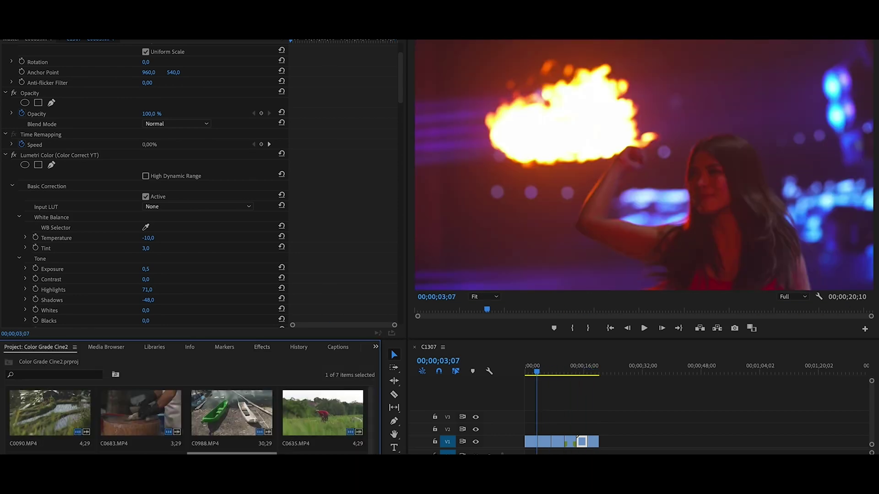
right_click(321, 367)
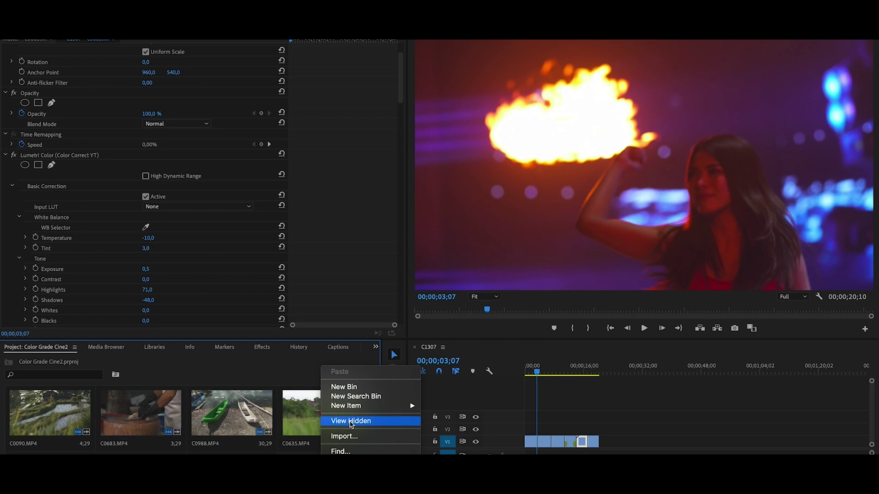
mouse_move(367, 409)
left_click(458, 434)
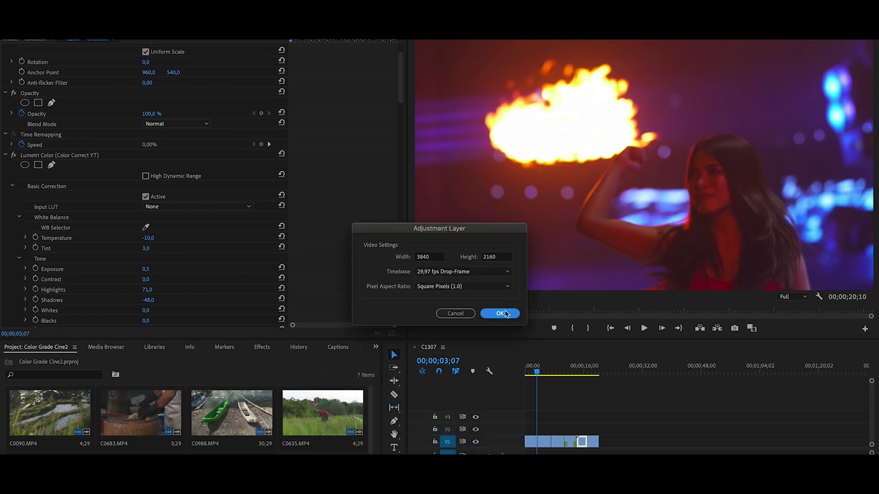
left_click(504, 314)
left_click_drag(323, 452, 600, 415)
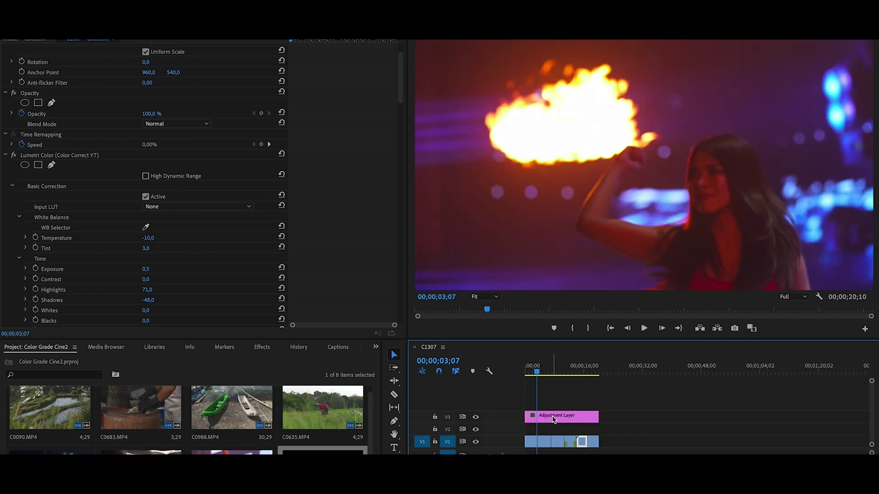
scroll(554, 419, "up", 2)
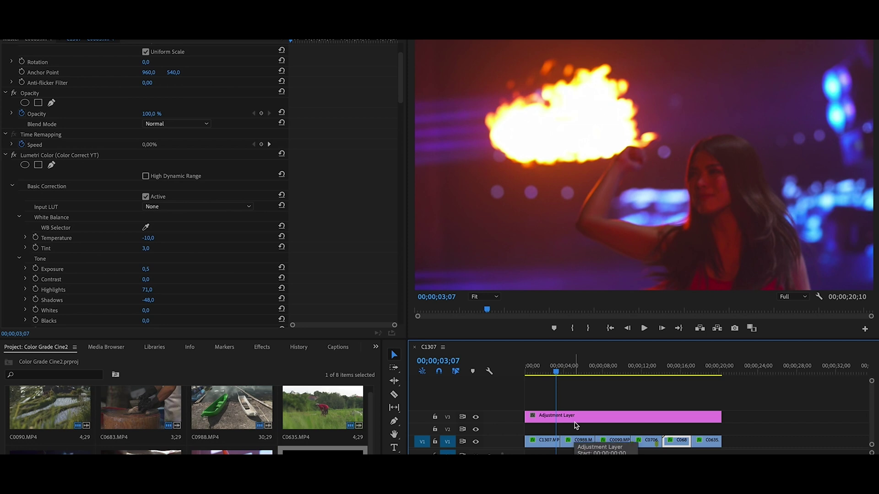
Razor the V3 adjustment layer at five clip boundaries into six pieces, and place a full-length layer on V4.
key("c")
left_click(560, 416)
left_click(595, 417)
left_click(630, 417)
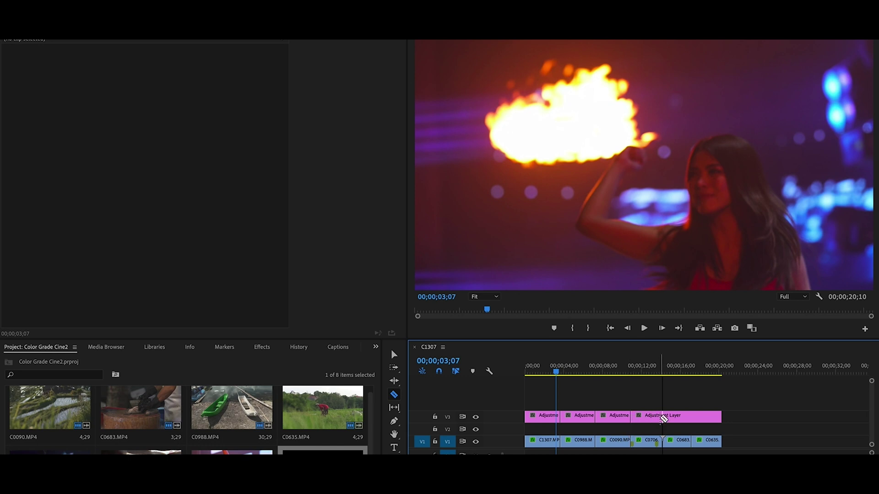
left_click(661, 417)
left_click(691, 417)
key("v")
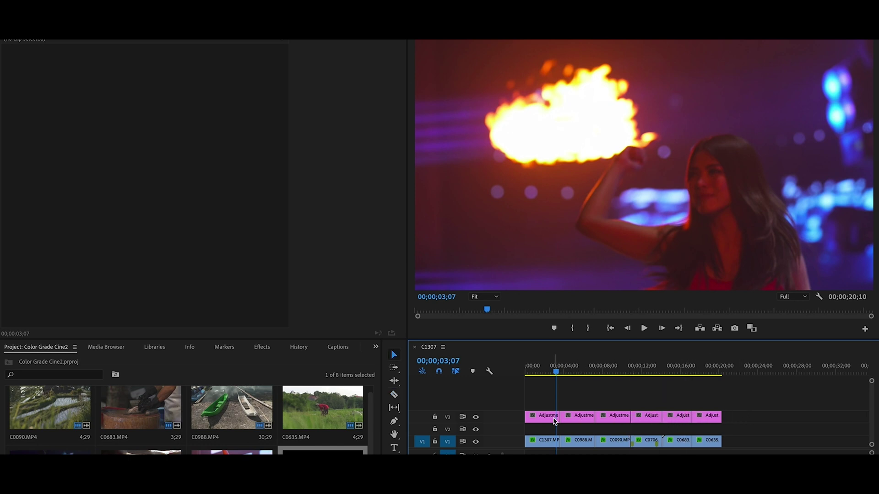
left_click_drag(550, 416, 722, 405)
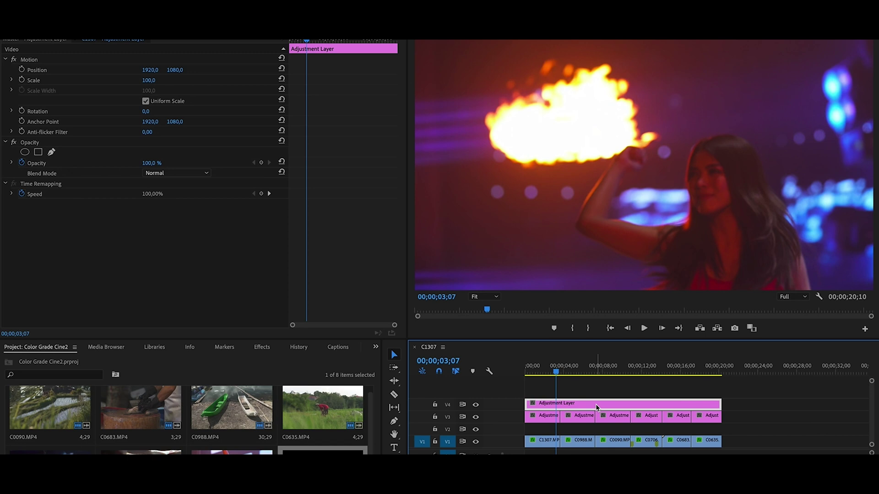
Apply the Fade Me YT preset to the V4 adjustment layer and toggle V4 off and on to compare.
left_click(262, 347)
left_click(186, 440)
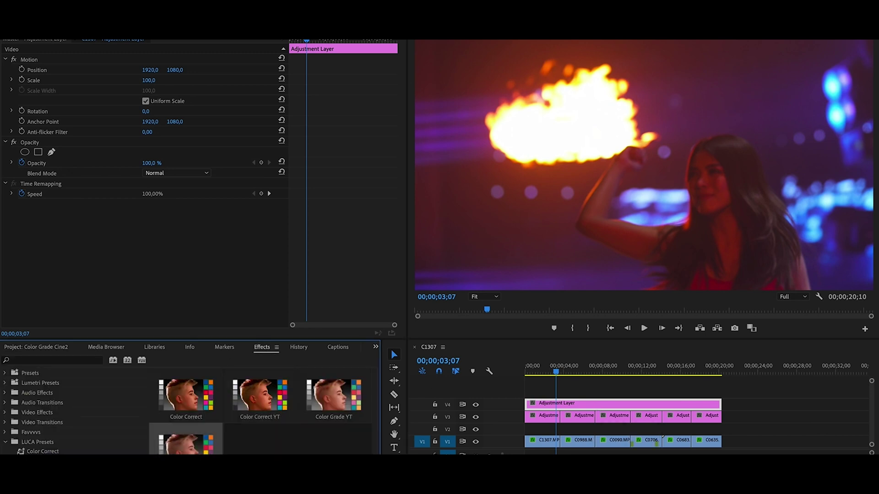
left_click_drag(186, 440, 557, 406)
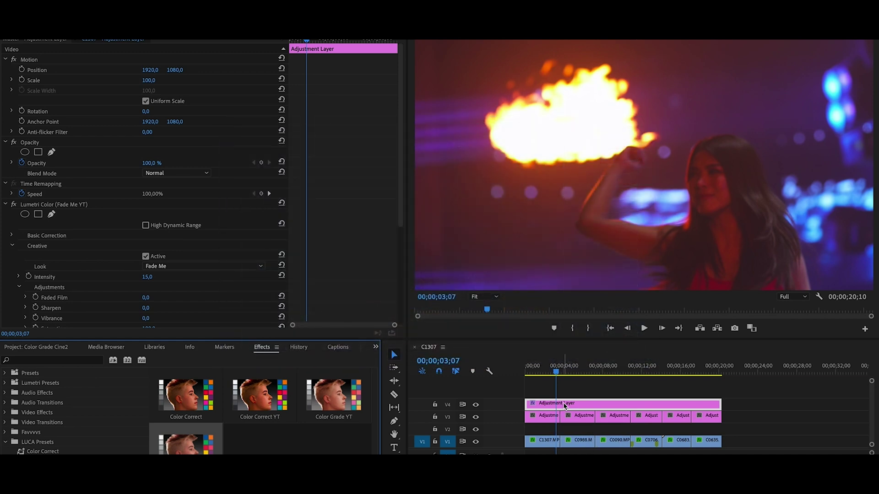
left_click(477, 405)
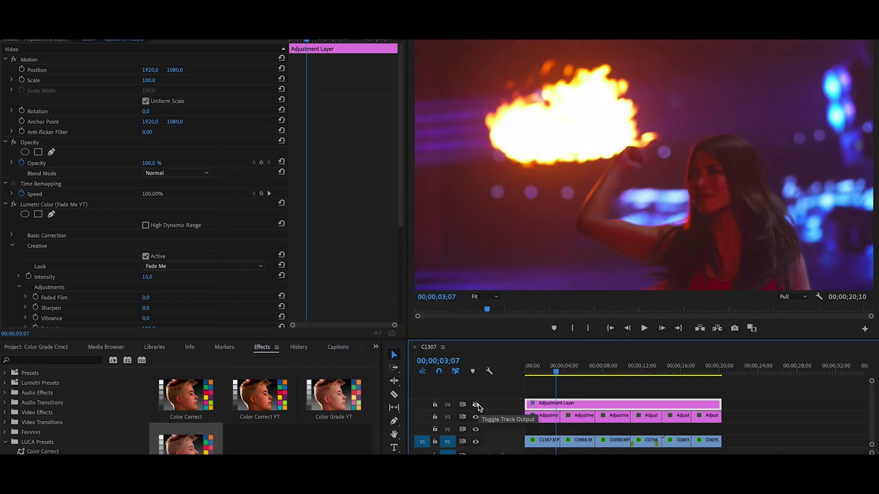
left_click(476, 405)
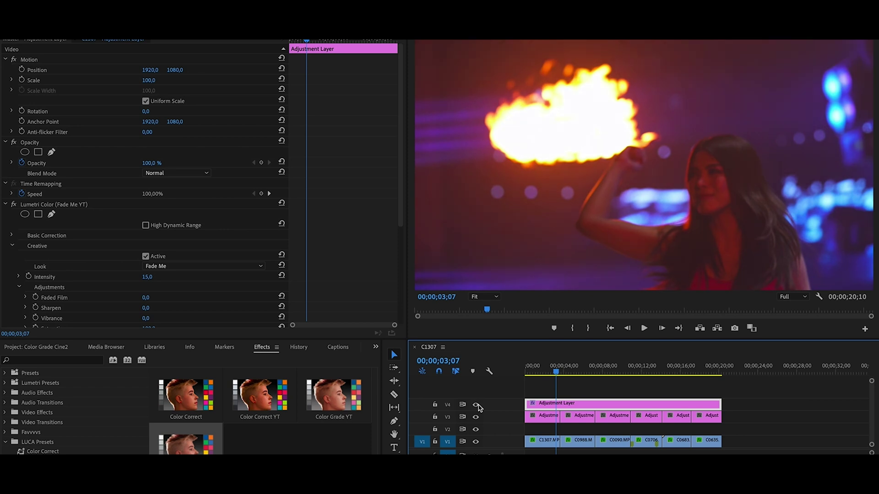
Select the first V3 adjustment piece and bring up its Lumetri effect settings.
left_click(544, 416)
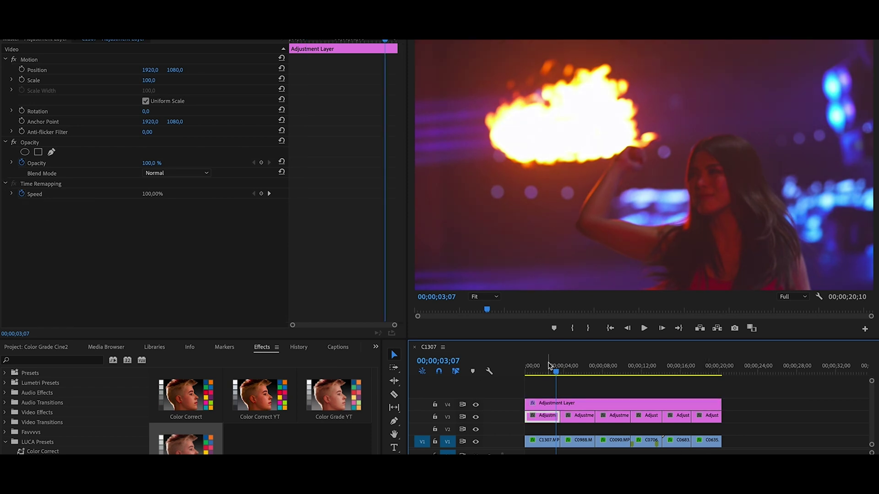
left_click(543, 368)
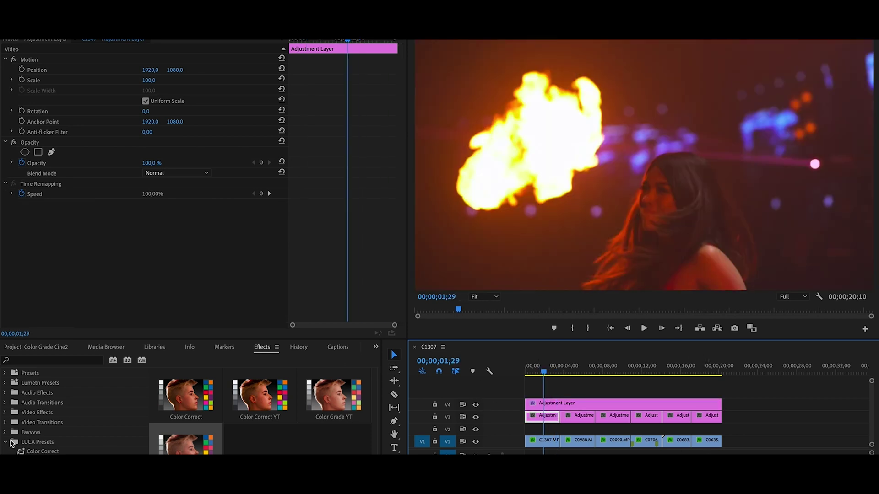
left_click(4, 433)
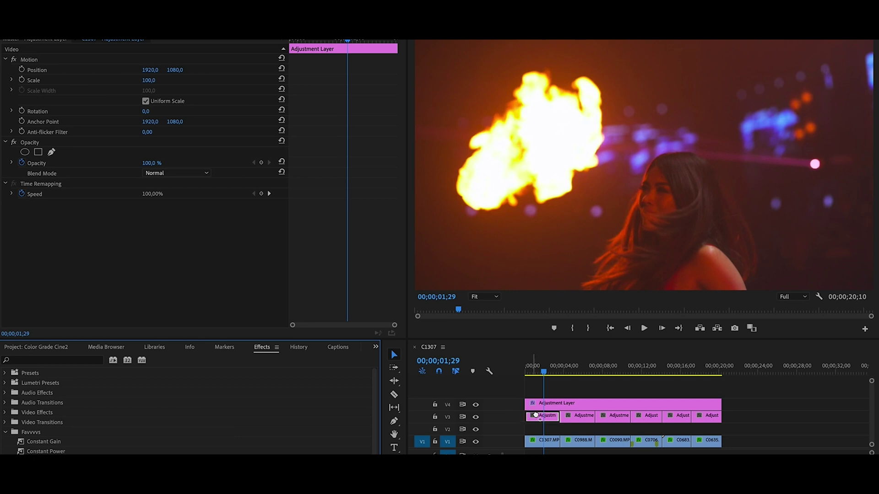
left_click(538, 416)
left_click_drag(782, 425, 535, 412)
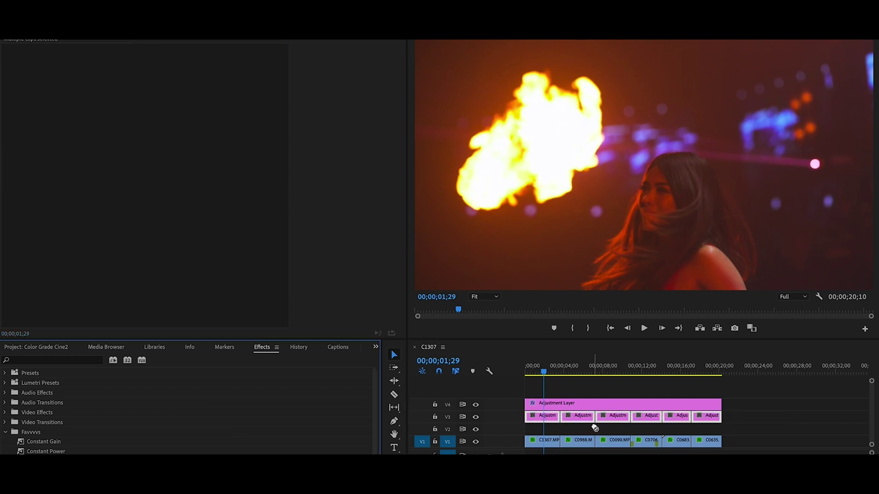
key("ctrl+shift+a")
left_click(553, 422)
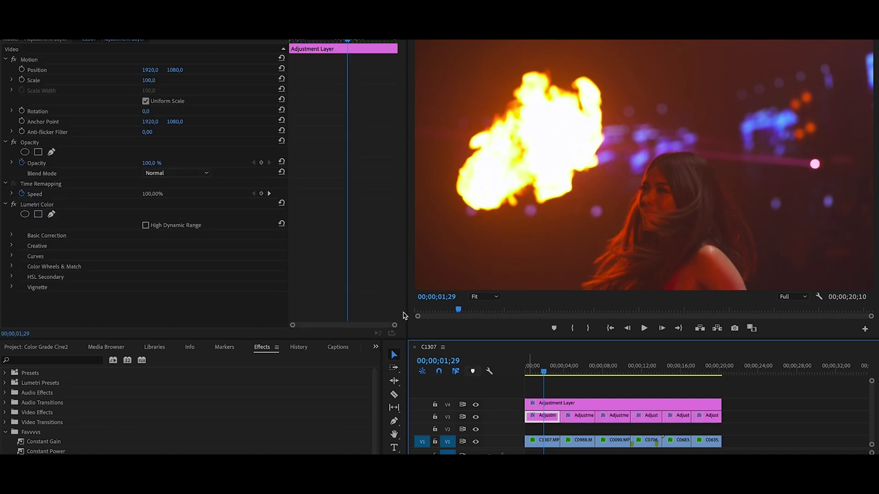
left_click(122, 270)
Load Dusk 2 Dawn from the My Luts folder as the Creative look.
left_click(178, 266)
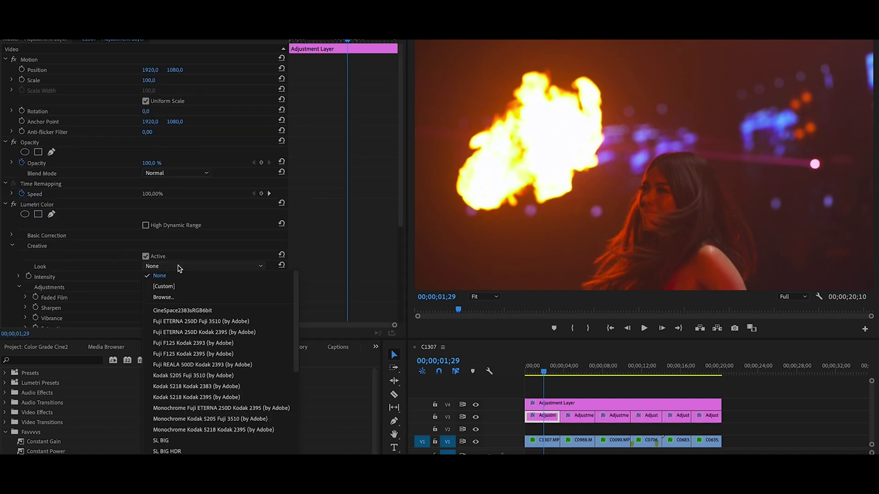
left_click(193, 298)
left_click(543, 95)
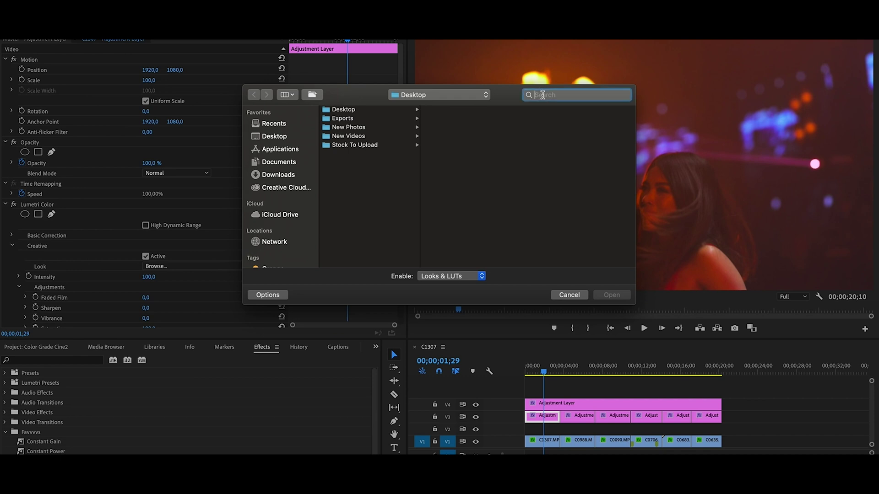
type("my luts")
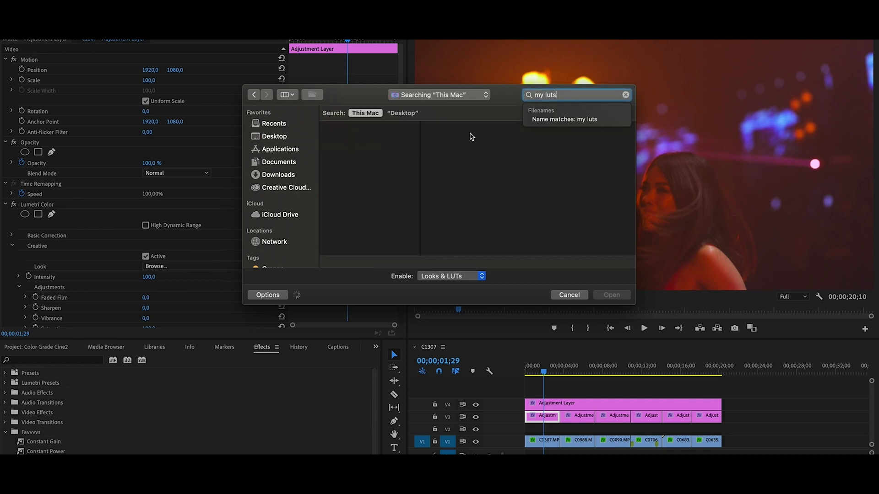
key("Return")
left_click(375, 139)
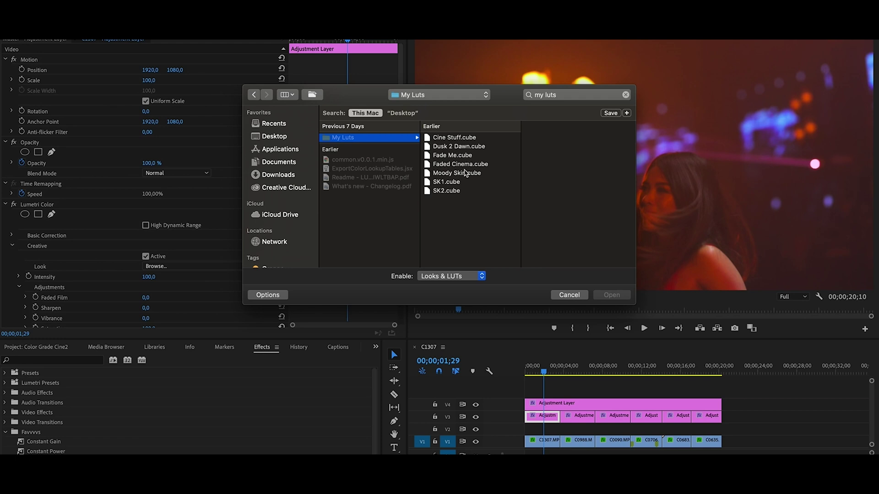
left_click(471, 148)
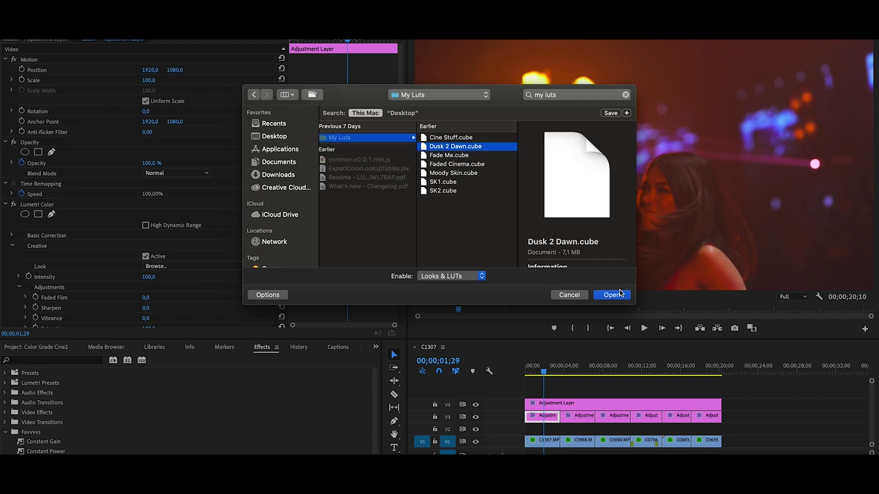
left_click(620, 296)
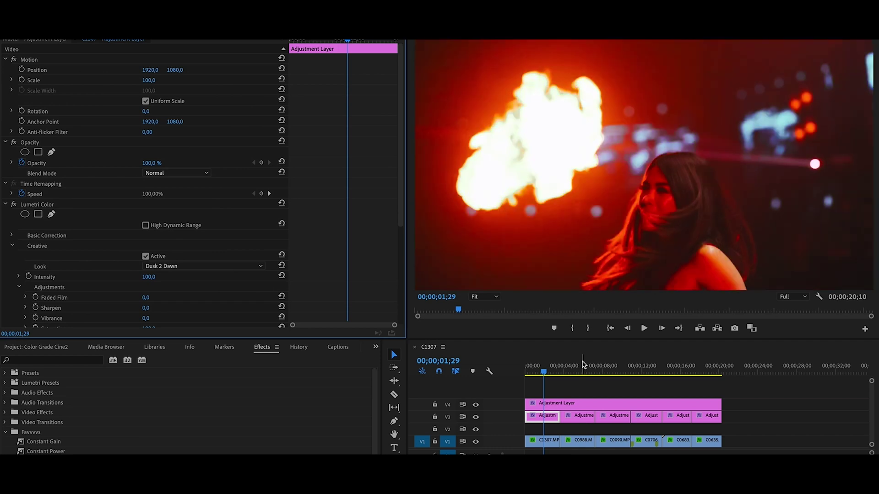
Set the look intensity to 40 and play the sequence from the start.
left_click(149, 278)
type("40")
left_click(477, 420)
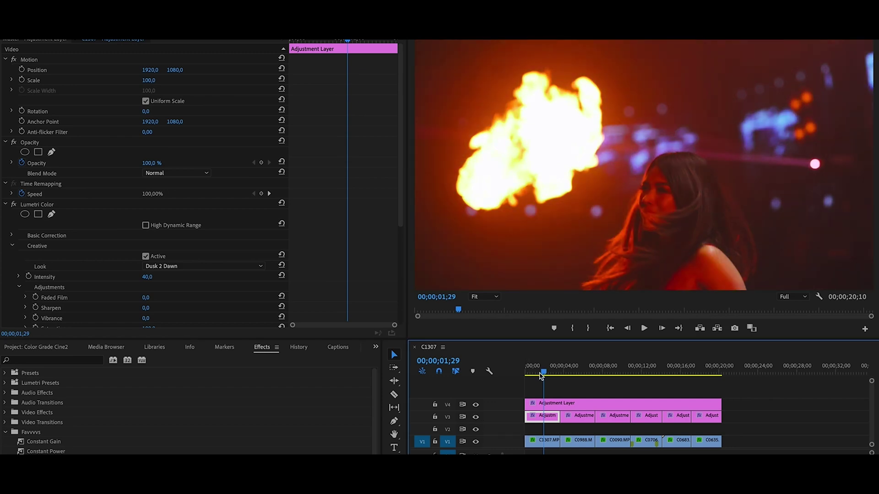
key("Home")
key("space")
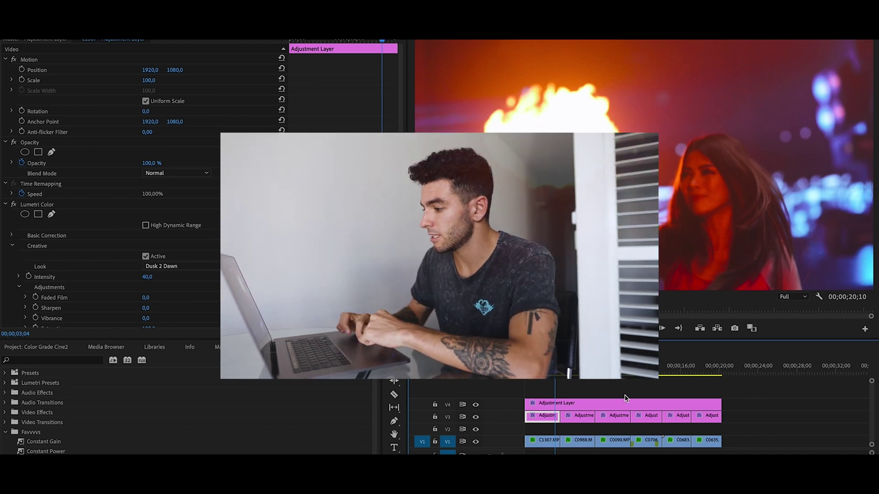
Scrub back through the first clip and park the playhead on the green boat clip.
mouse_move(559, 367)
left_mouse_down()
mouse_move(529, 367)
mouse_move(555, 369)
left_mouse_up()
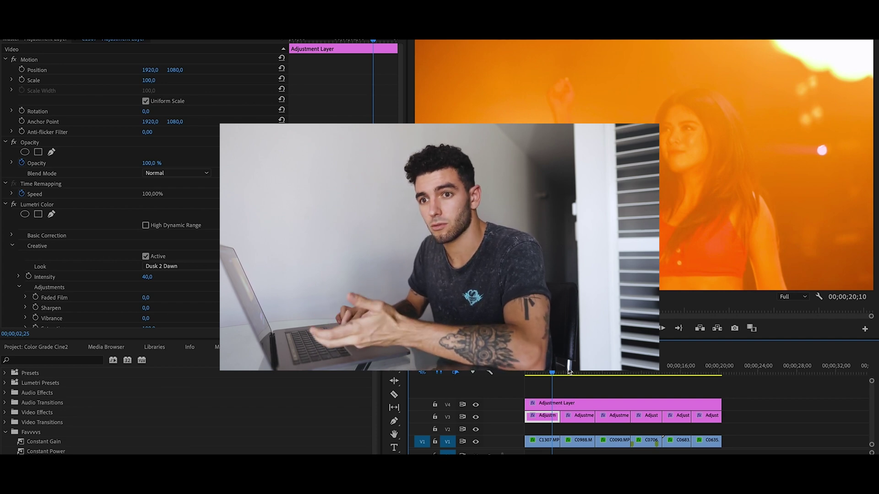
left_click(568, 371)
Load the Cine Stuff LUT as the Creative look on the adjustment piece over the boat shot.
left_click(580, 428)
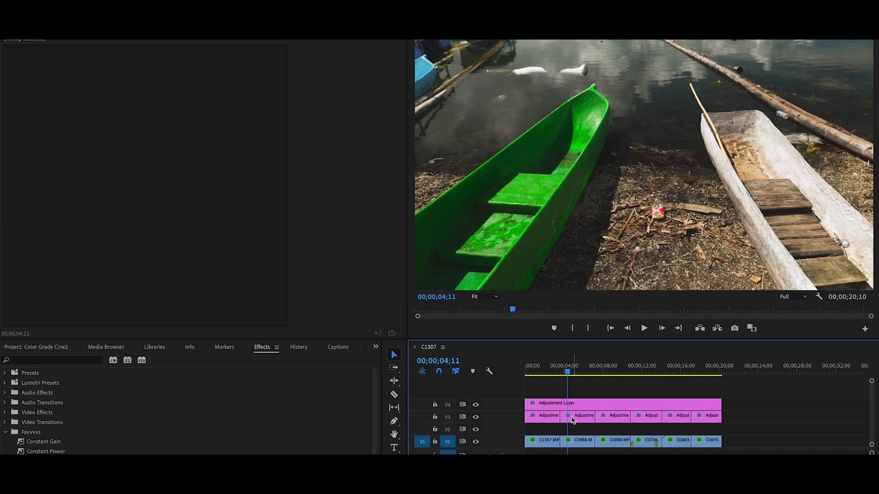
left_click(573, 418)
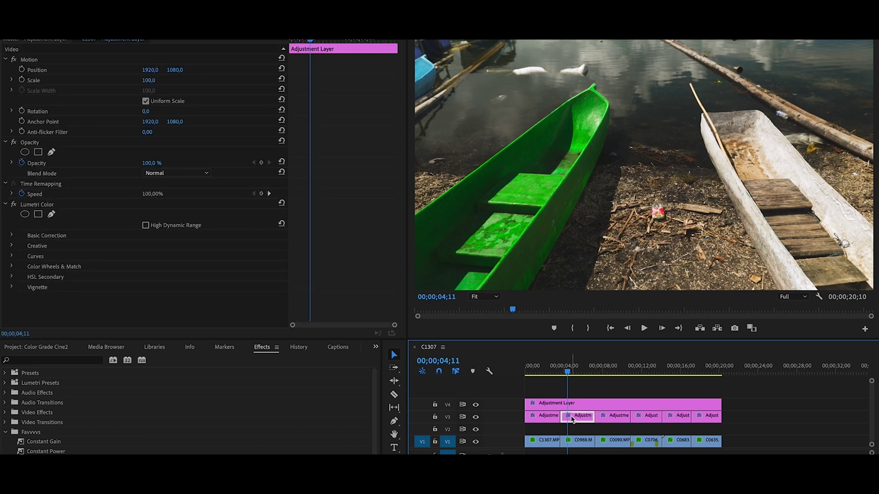
left_click(12, 246)
left_click(165, 266)
left_click(196, 298)
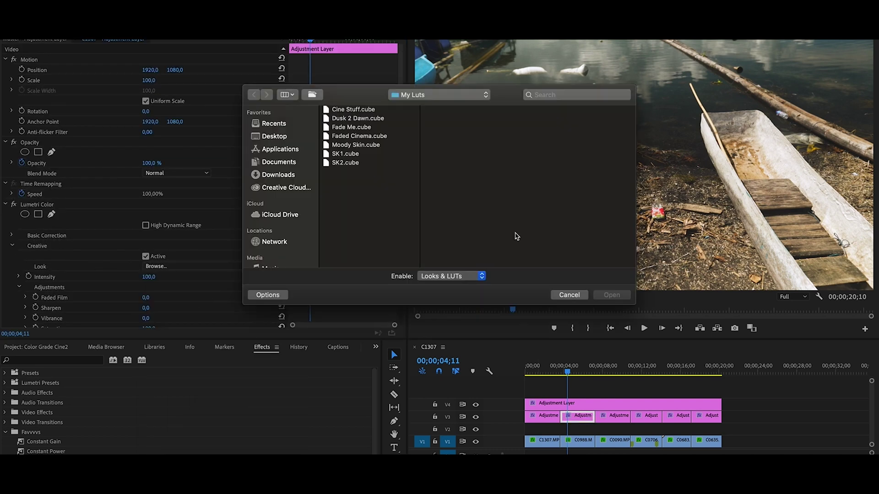
left_click(362, 110)
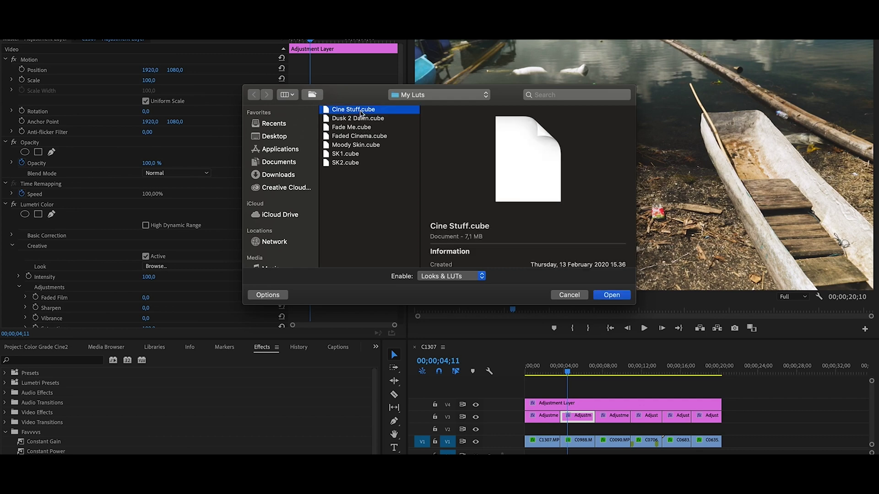
left_click(611, 295)
Set the look intensity to 50 and play back to review the grade.
left_click(150, 277)
type("50")
key("Return")
key("space")
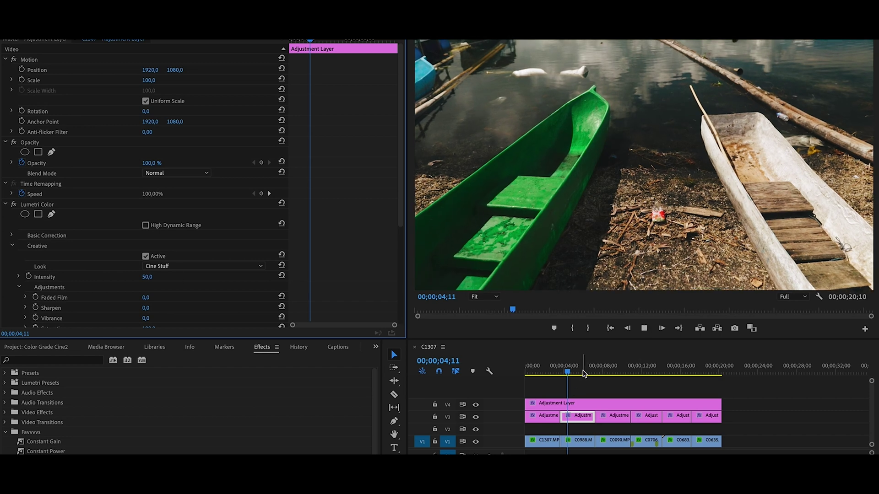
key("space")
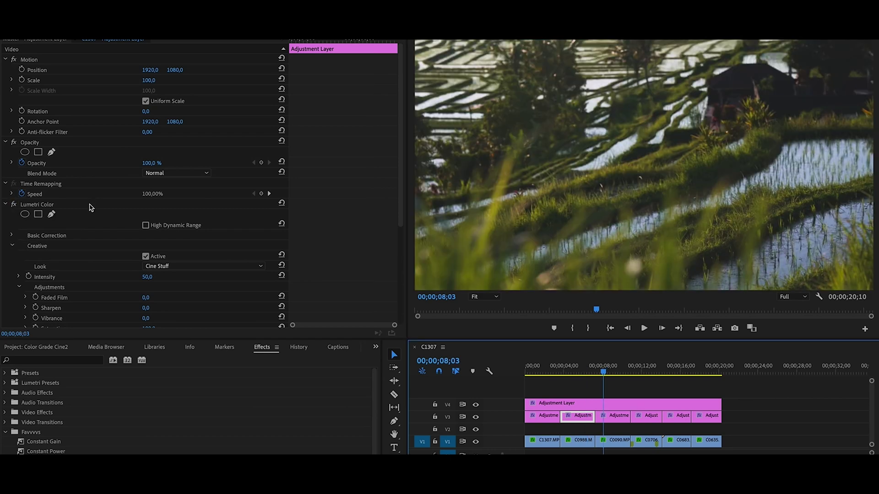
Copy the Cine Stuff Lumetri Color and paste it over the third adjustment piece's existing one.
left_click(90, 205)
right_click(90, 207)
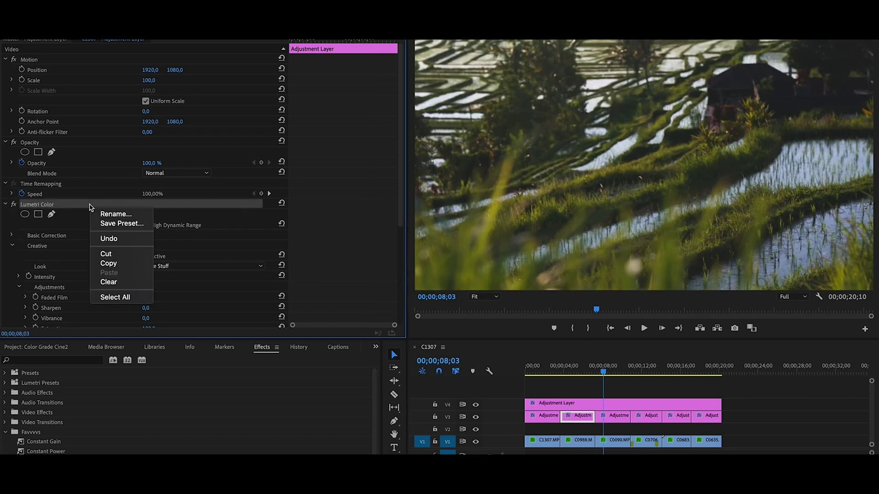
left_click(135, 265)
key("d")
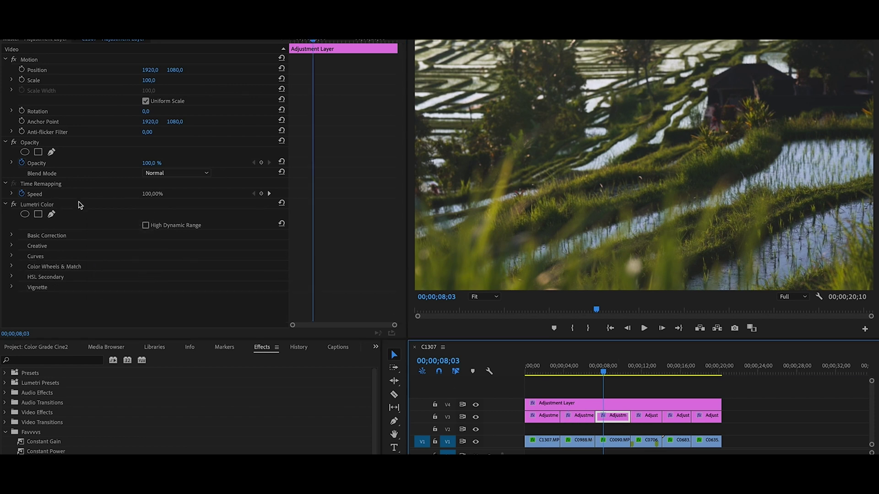
left_click(80, 205)
key("Delete")
key("ctrl+v")
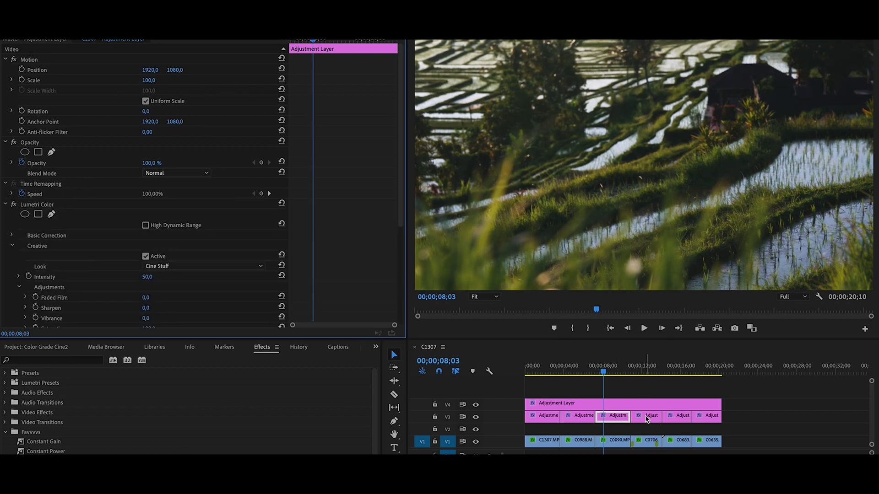
Replace Lumetri Color on the fourth, fifth and sixth adjustment pieces with the copied Cine Stuff grade.
left_click(647, 419)
left_click(71, 203)
key("Delete")
key("ctrl+v")
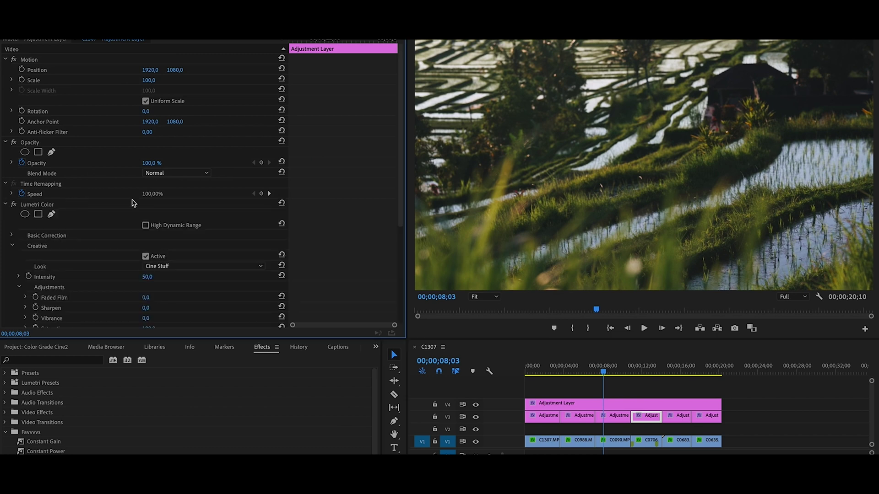
left_click(683, 417)
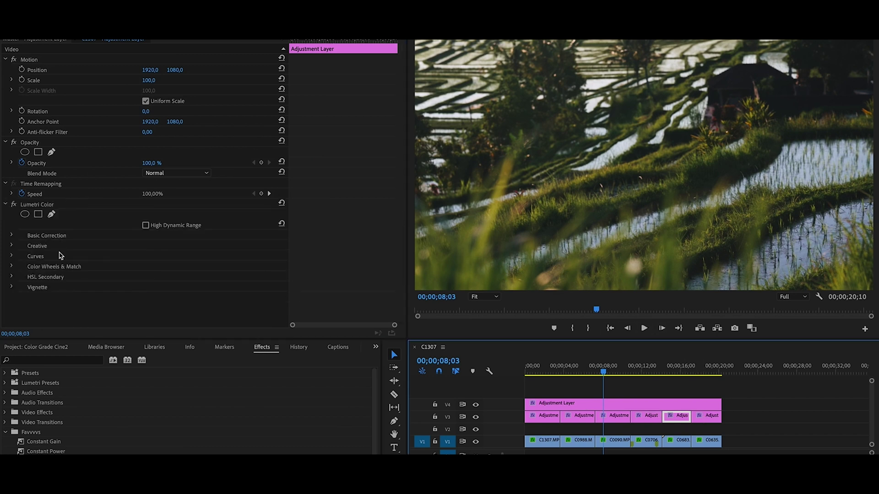
left_click(73, 207)
key("Delete")
key("ctrl+v")
left_click(699, 414)
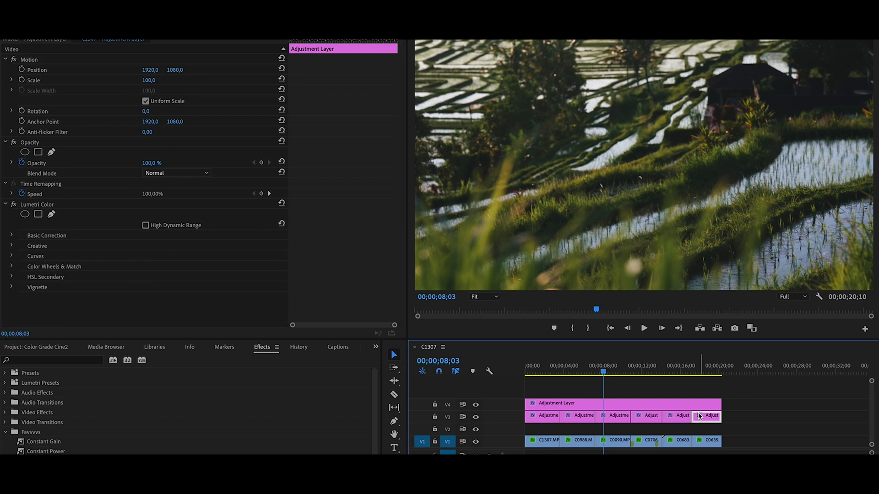
left_click(87, 204)
key("Delete")
key("ctrl+v")
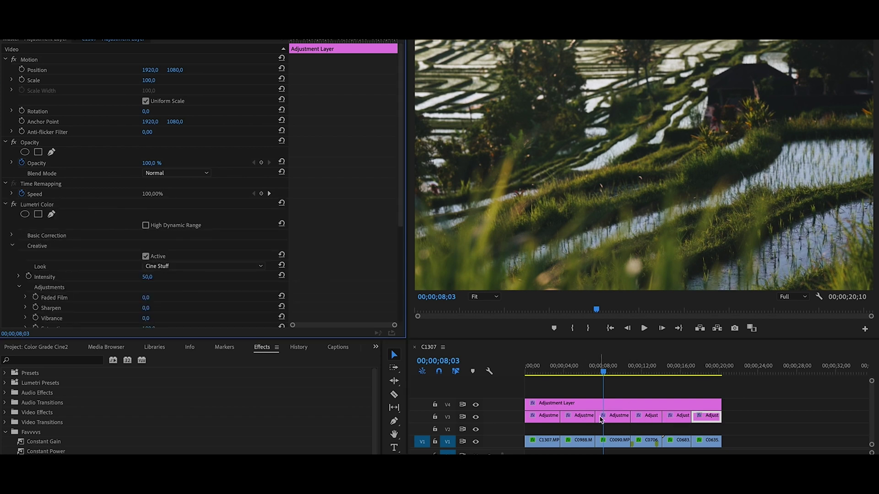
left_click(614, 419)
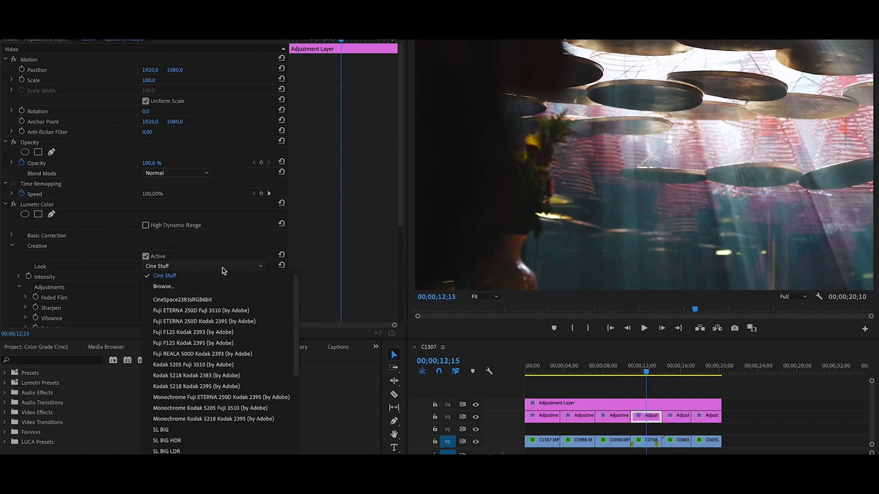
Apply the SK2.cube LUT to the fourth adjustment layer at intensity 50 and preview it.
left_click(212, 287)
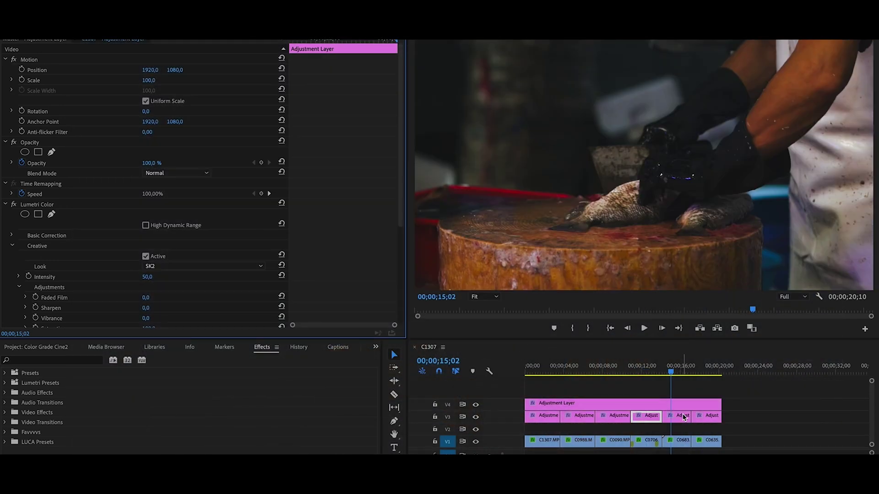
key("space")
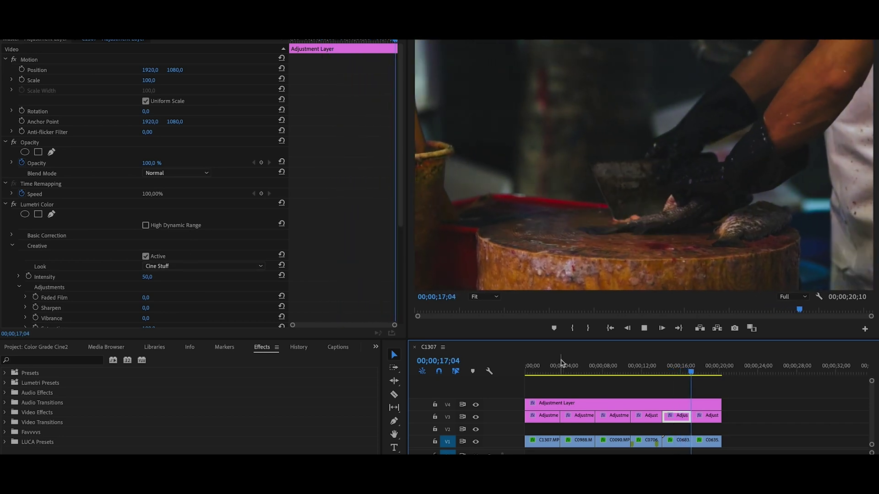
key("space")
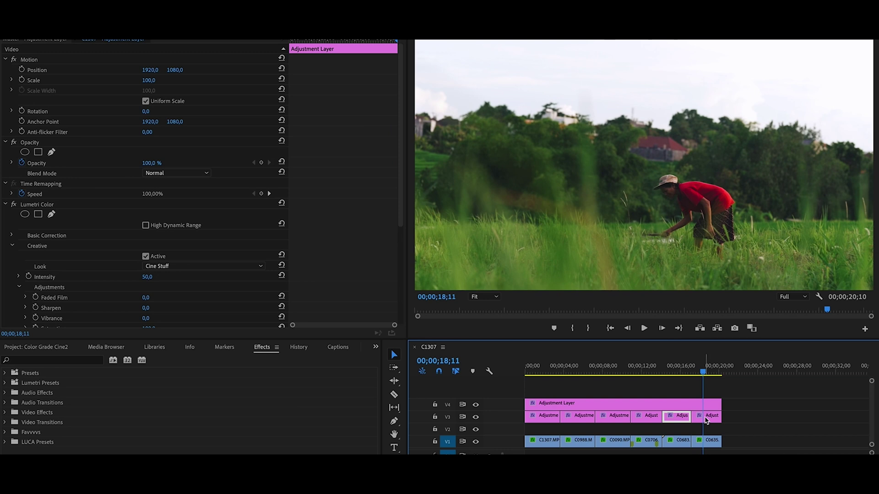
left_click(234, 264)
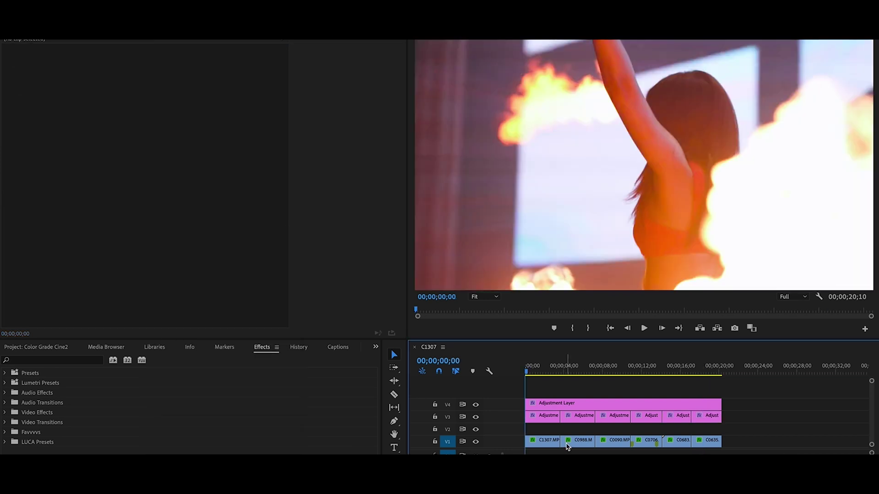